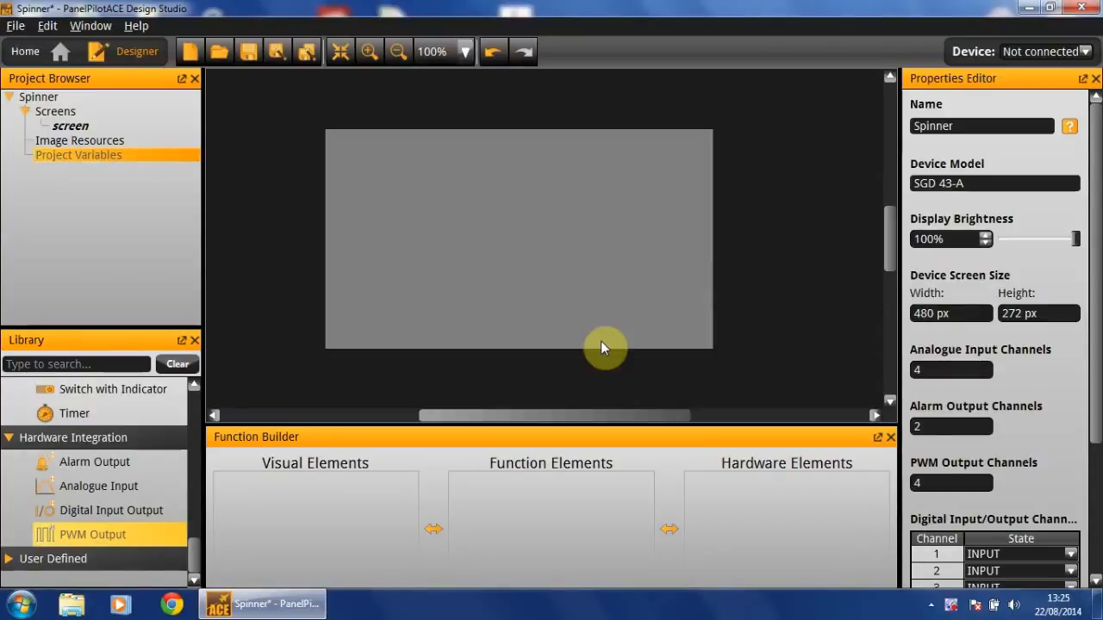
pyautogui.scroll(5, 145, 453)
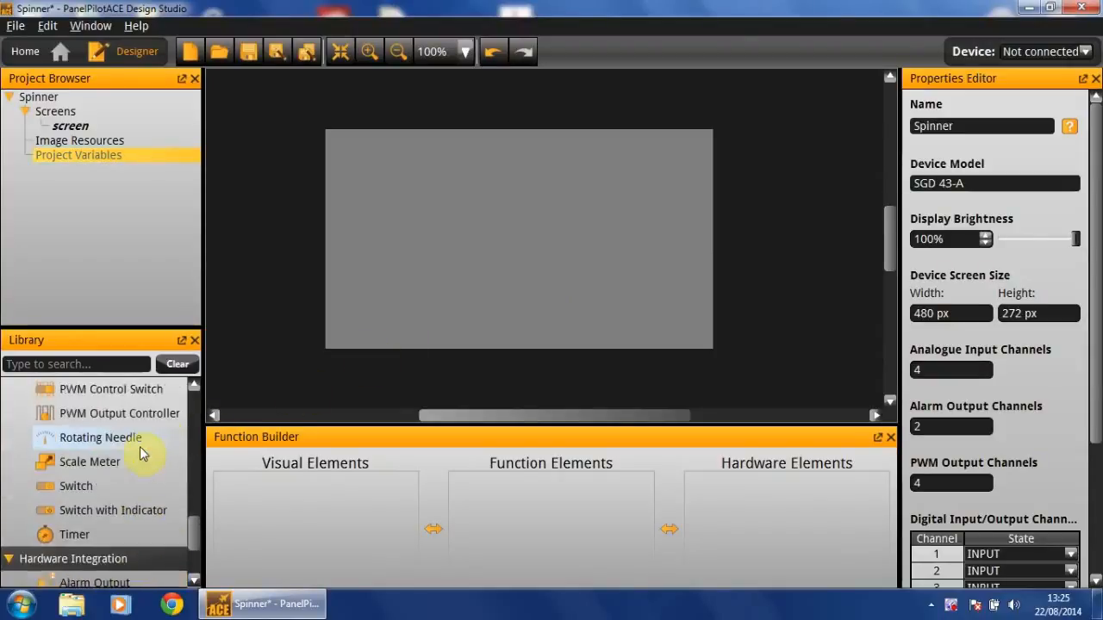
pyautogui.scroll(3, 145, 453)
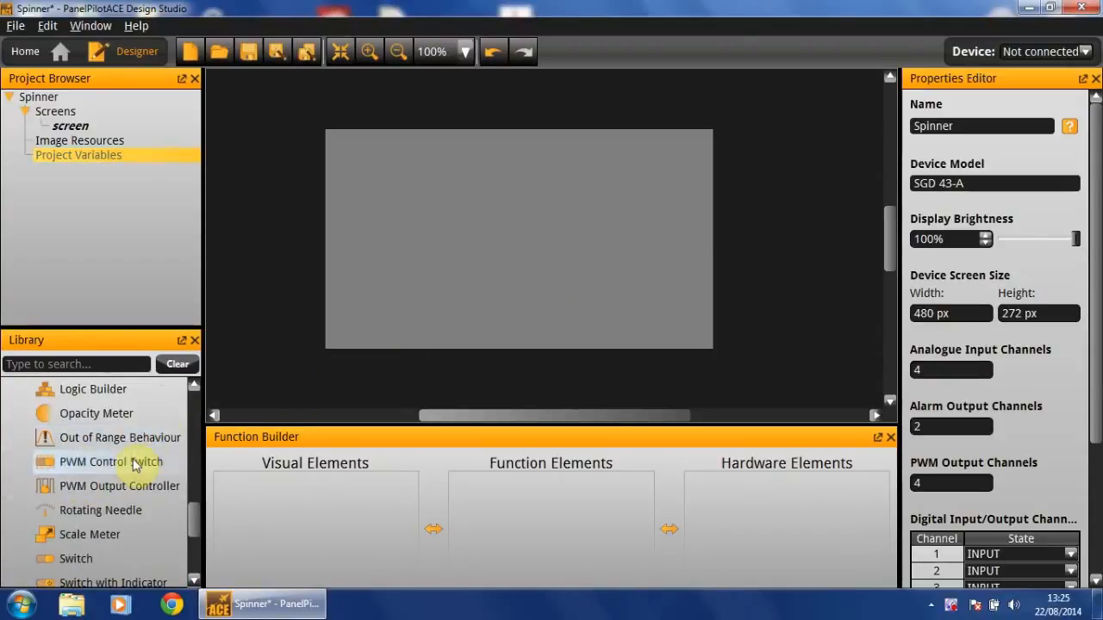
pyautogui.click(133, 463)
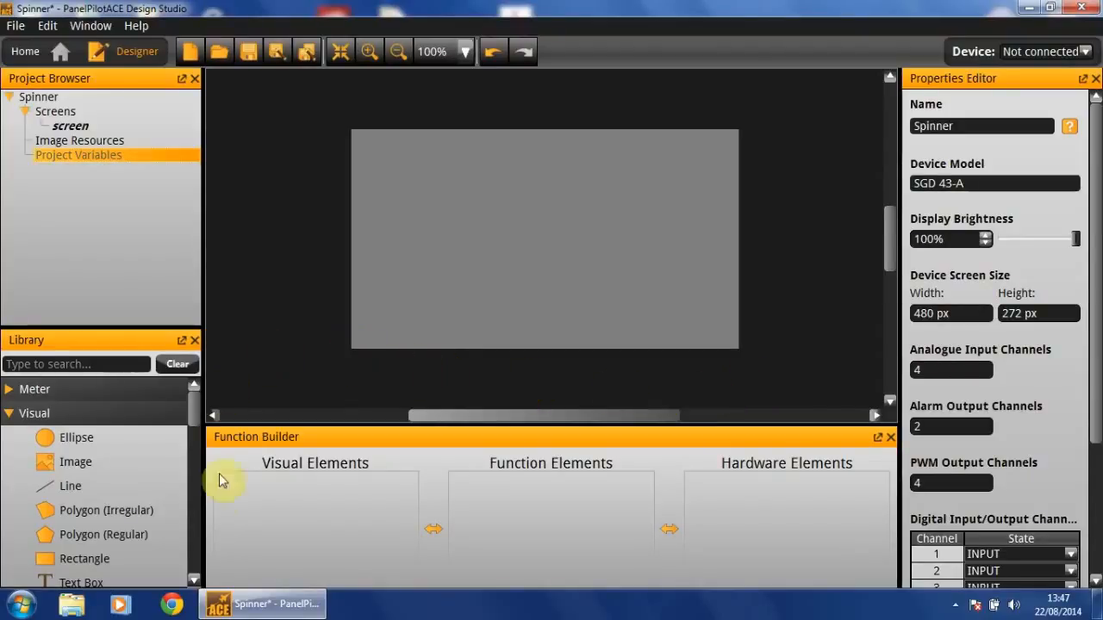
# Add a rectangle and a three-sided regular polygon to the upper right of the screen
pyautogui.moveTo(195, 417); pyautogui.dragTo(195, 427)
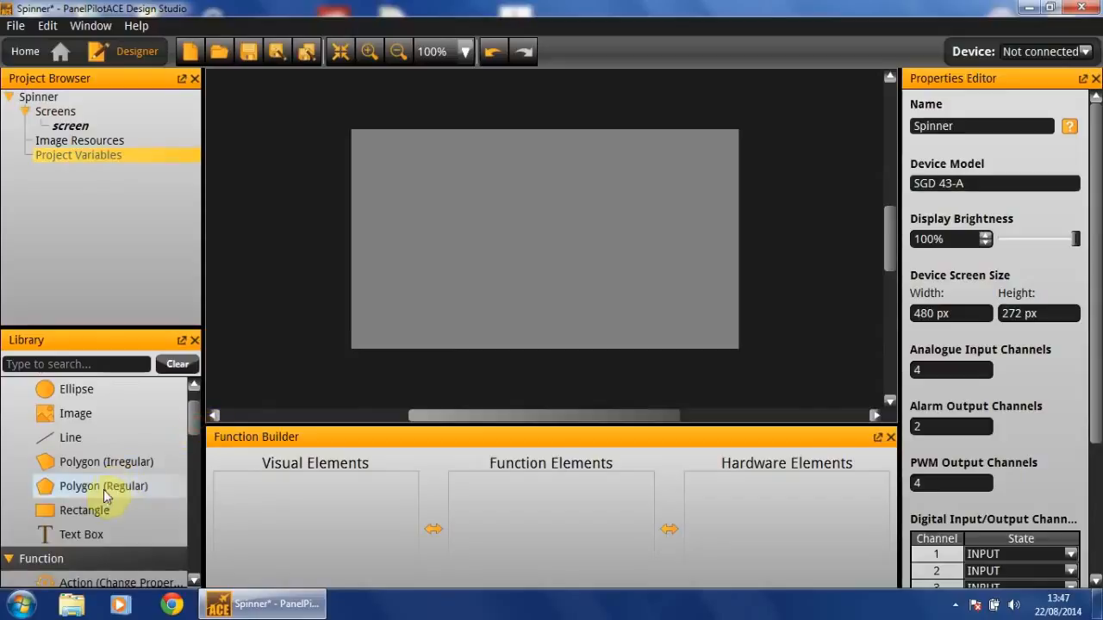
pyautogui.moveTo(86, 510); pyautogui.dragTo(640, 192)
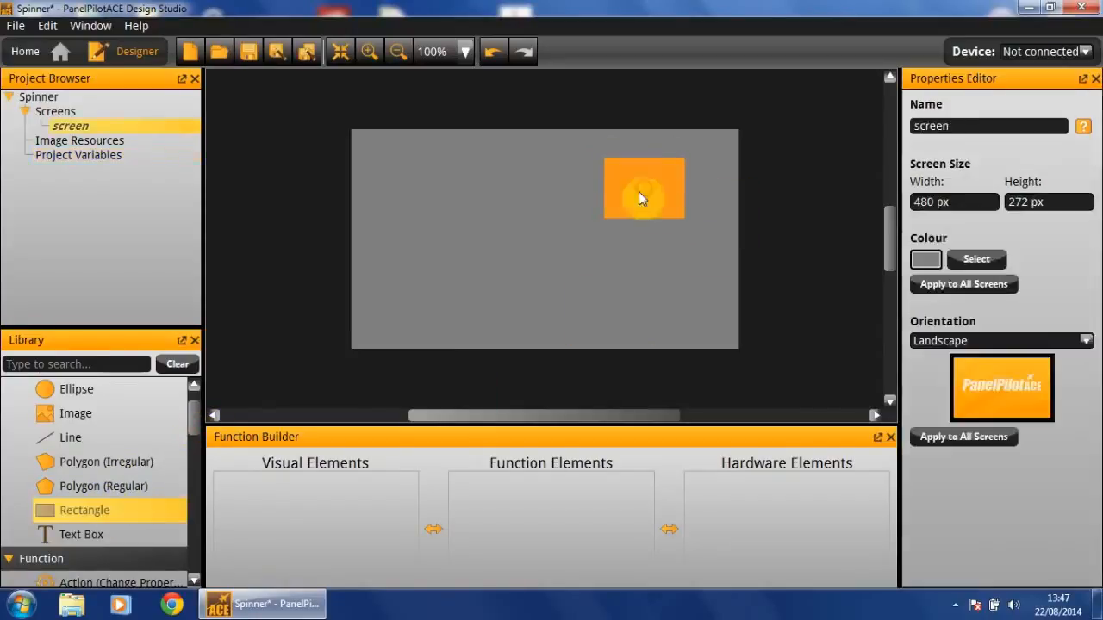
pyautogui.moveTo(95, 487); pyautogui.dragTo(549, 186)
# Set the triangle's fill colour to black
pyautogui.scroll(-1, 1088, 322)
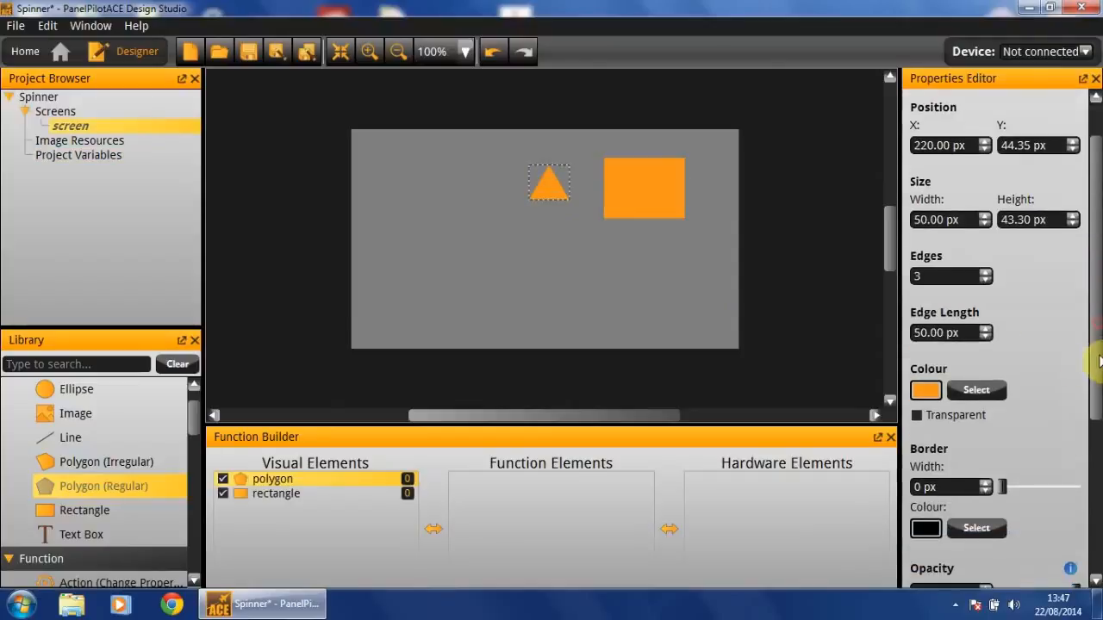
pyautogui.click(977, 392)
pyautogui.click(328, 189)
pyautogui.click(685, 426)
# Place the triangle on the centre of the rectangle and group the two into one element
pyautogui.moveTo(543, 203); pyautogui.dragTo(637, 186)
pyautogui.click(729, 151)
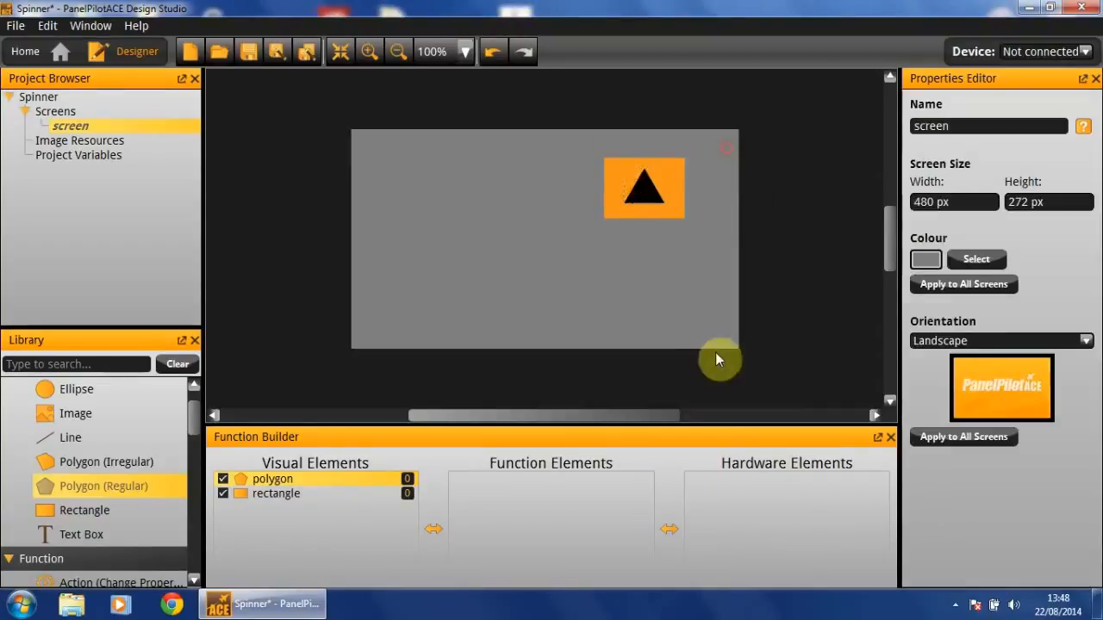
pyautogui.moveTo(610, 150); pyautogui.dragTo(744, 237)
pyautogui.rightClick(658, 183)
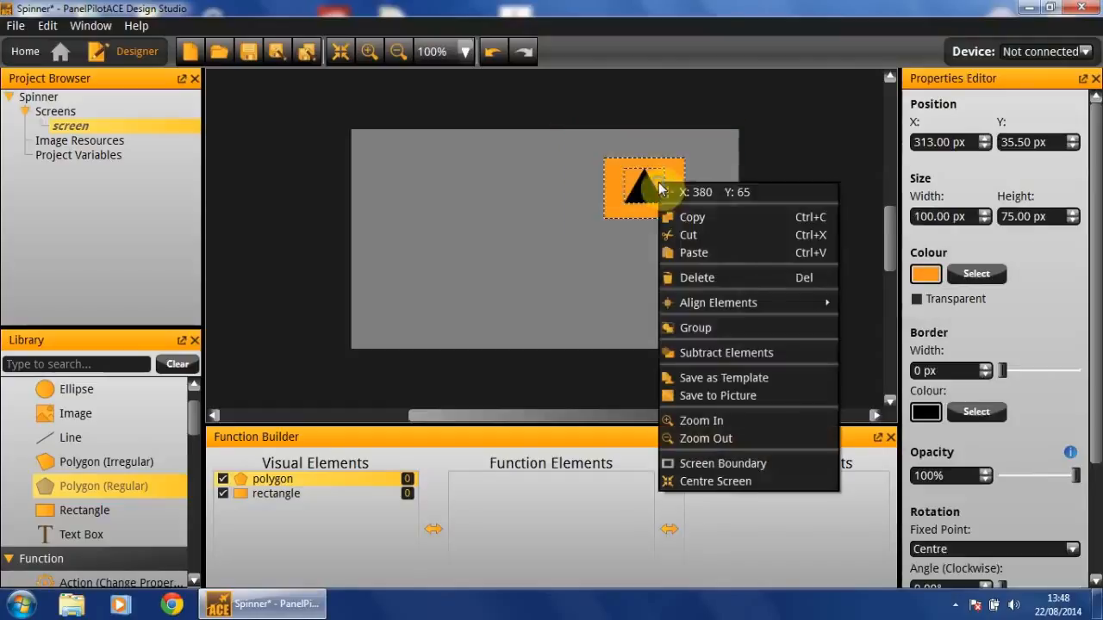
pyautogui.click(769, 329)
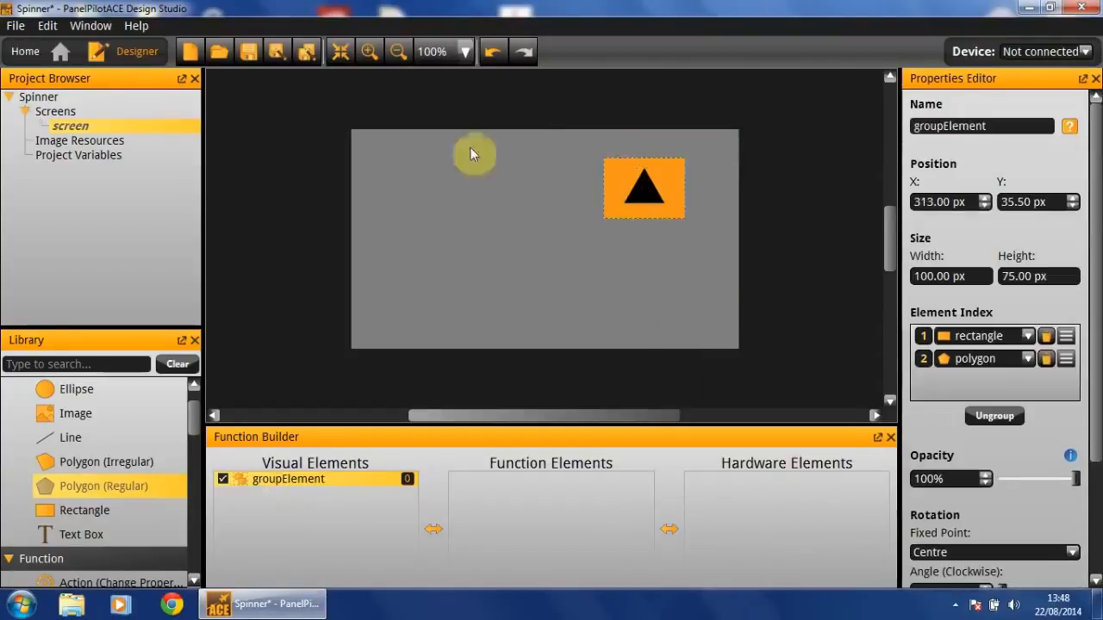
# Rename the grouped element upSpinner
pyautogui.doubleClick(1009, 126)
pyautogui.write('upSpinner')
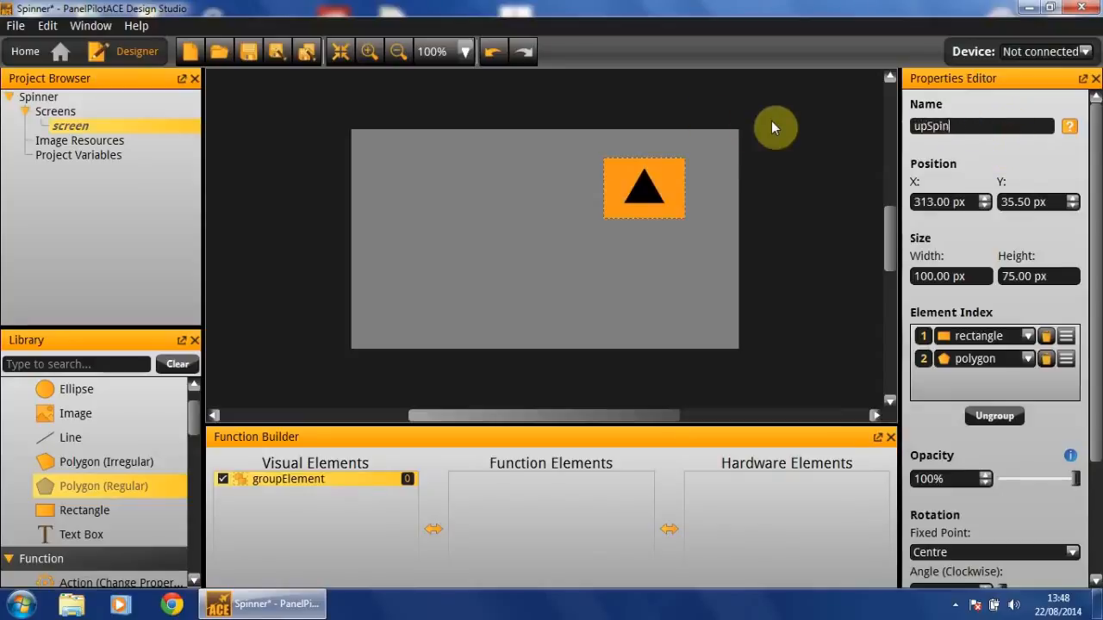
pyautogui.press('Return')
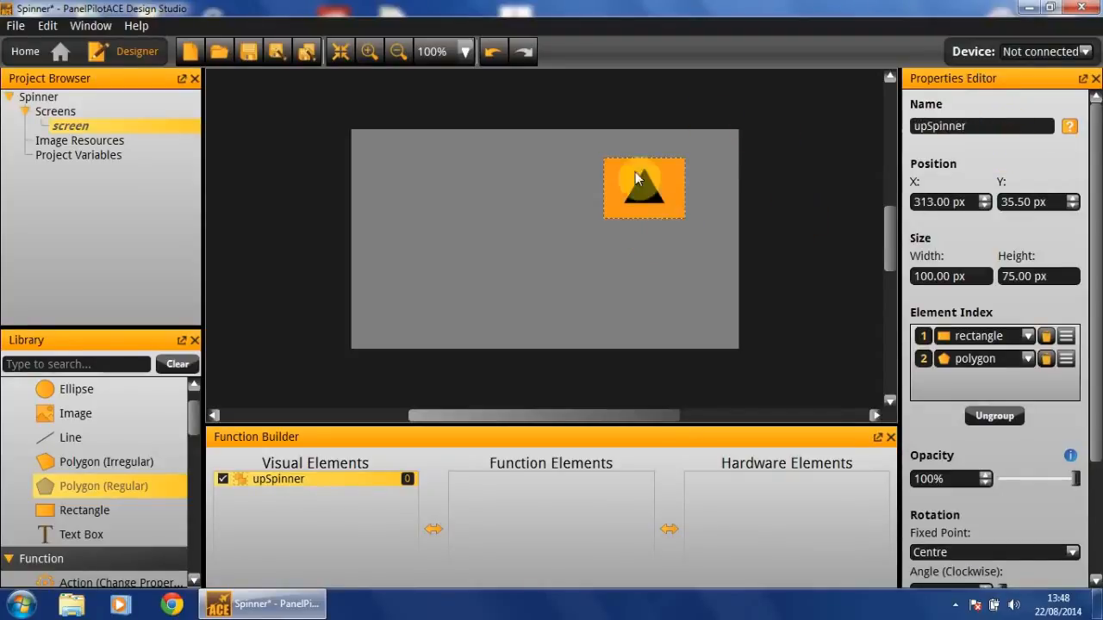
# Duplicate the upSpinner group and position the copy directly beneath the original
pyautogui.moveTo(635, 176); pyautogui.dragTo(644, 183)
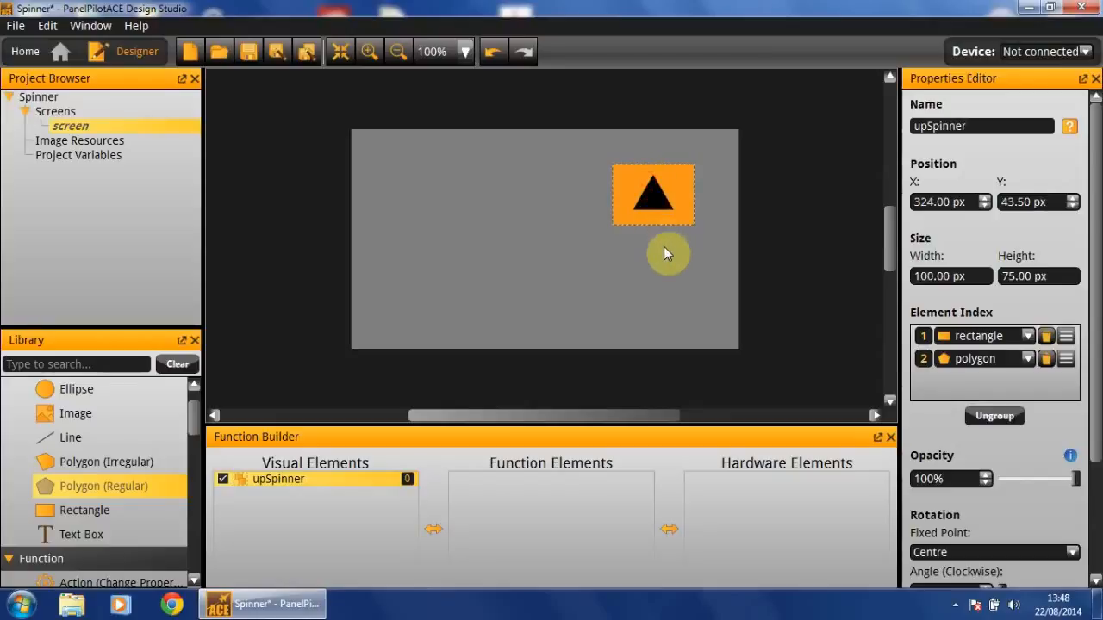
pyautogui.rightClick(666, 203)
pyautogui.click(738, 241)
pyautogui.rightClick(636, 266)
pyautogui.click(667, 297)
pyautogui.click(655, 258)
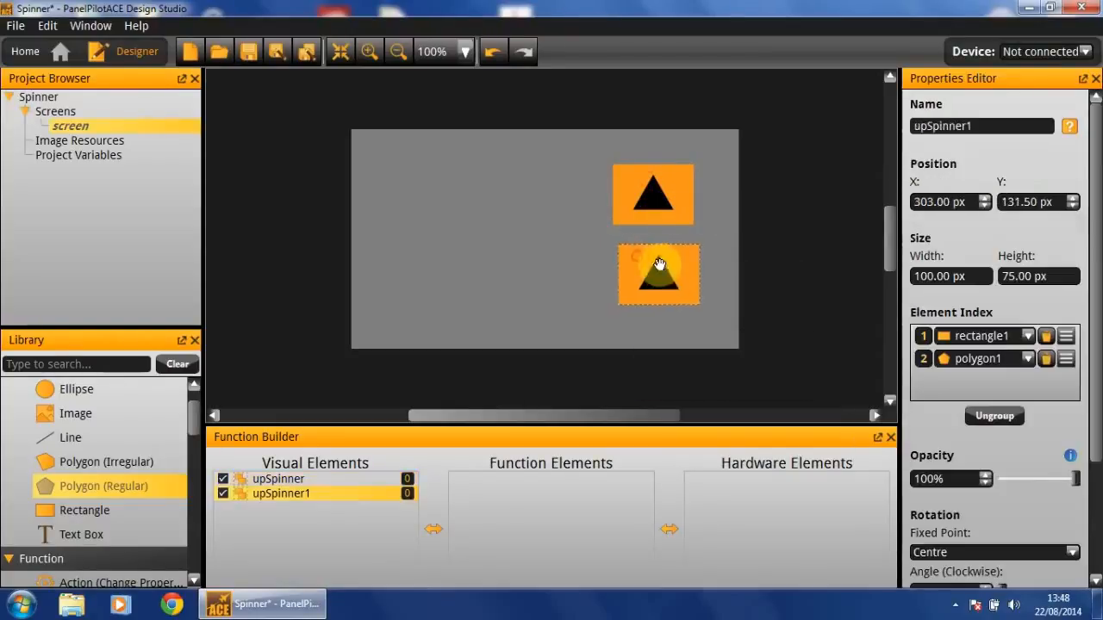
pyautogui.moveTo(655, 255); pyautogui.dragTo(654, 253)
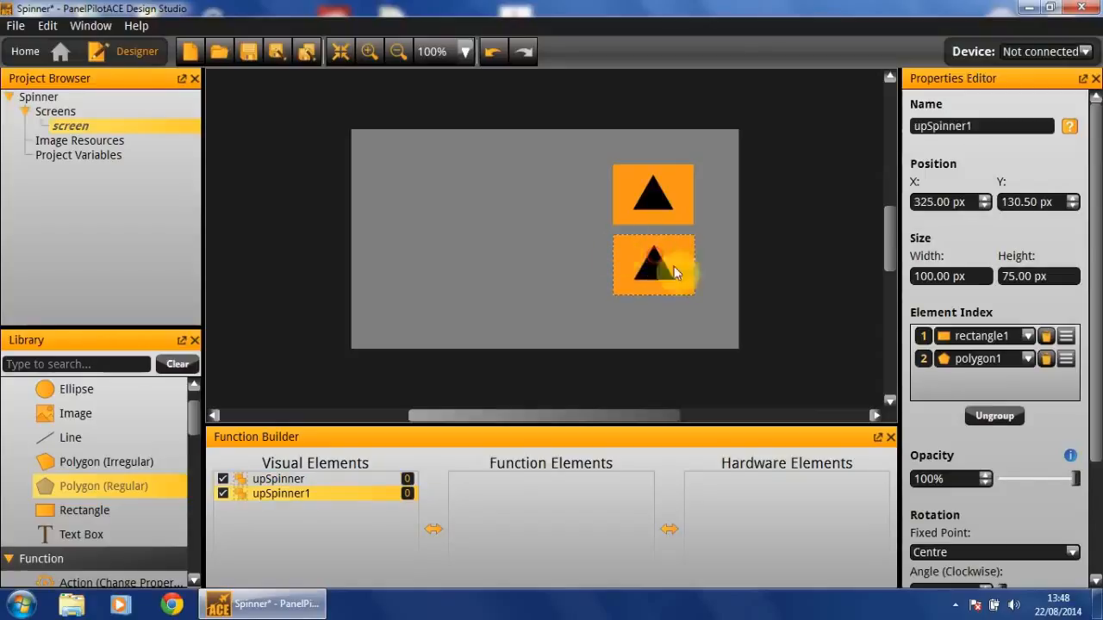
# Rename the copied group downSpinner
pyautogui.click(1022, 134)
pyautogui.write('downSpinner')
pyautogui.press('Return')
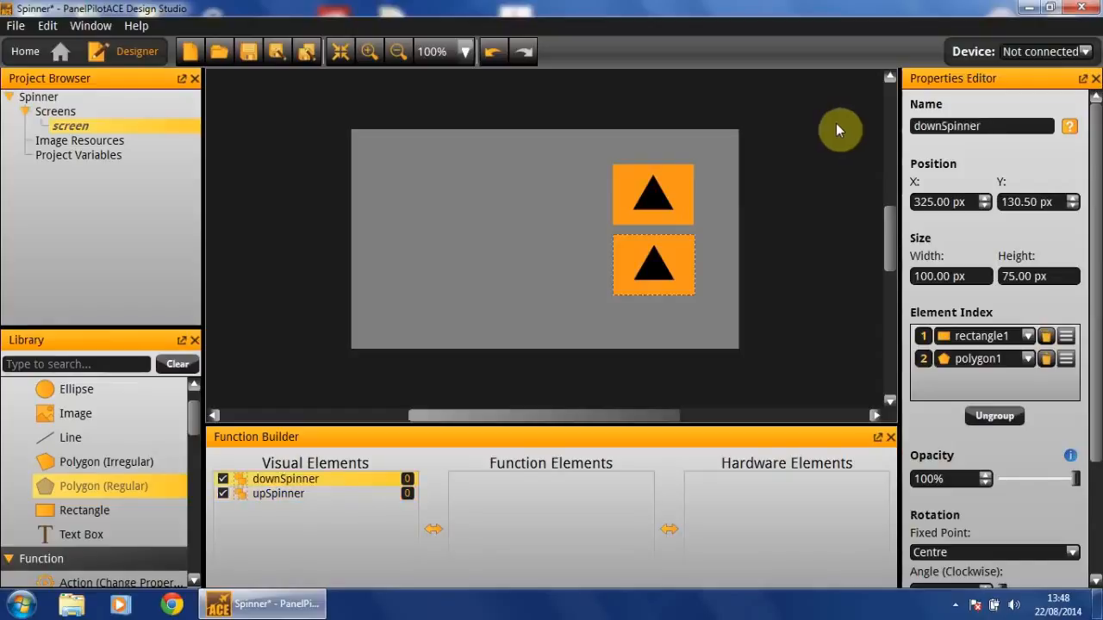
# Rotate downSpinner by 180° clockwise so its arrow points down
pyautogui.scroll(-1, 1027, 284)
pyautogui.scroll(-3, 1027, 285)
pyautogui.moveTo(964, 435); pyautogui.dragTo(898, 420)
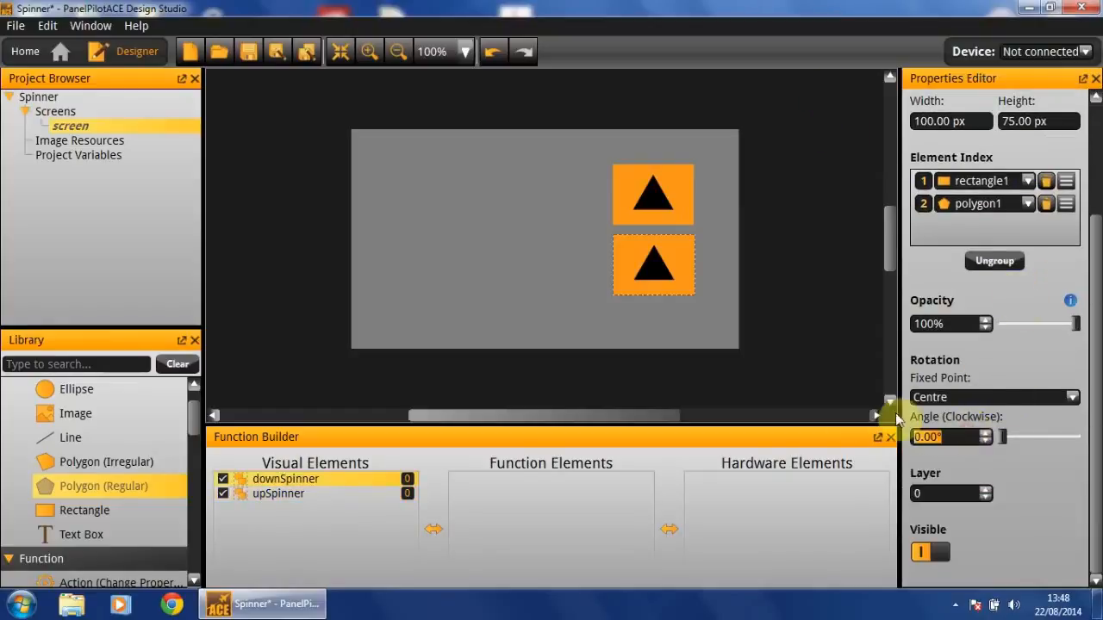
pyautogui.write('180')
pyautogui.press('Return')
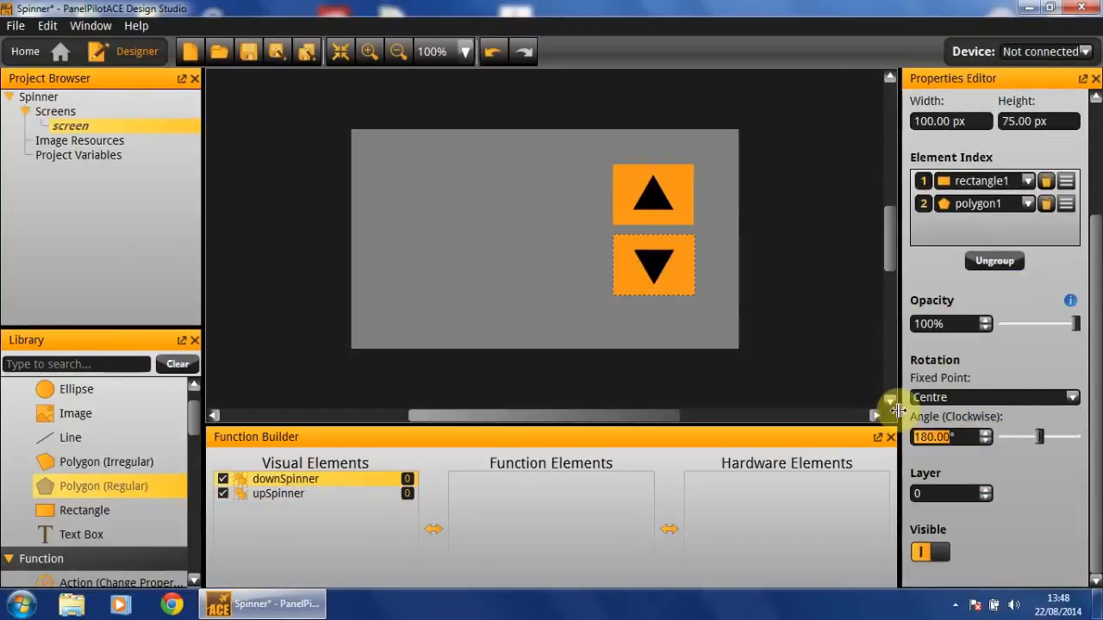
# Add a text box to the left of the arrow buttons and name it value
pyautogui.click(431, 198)
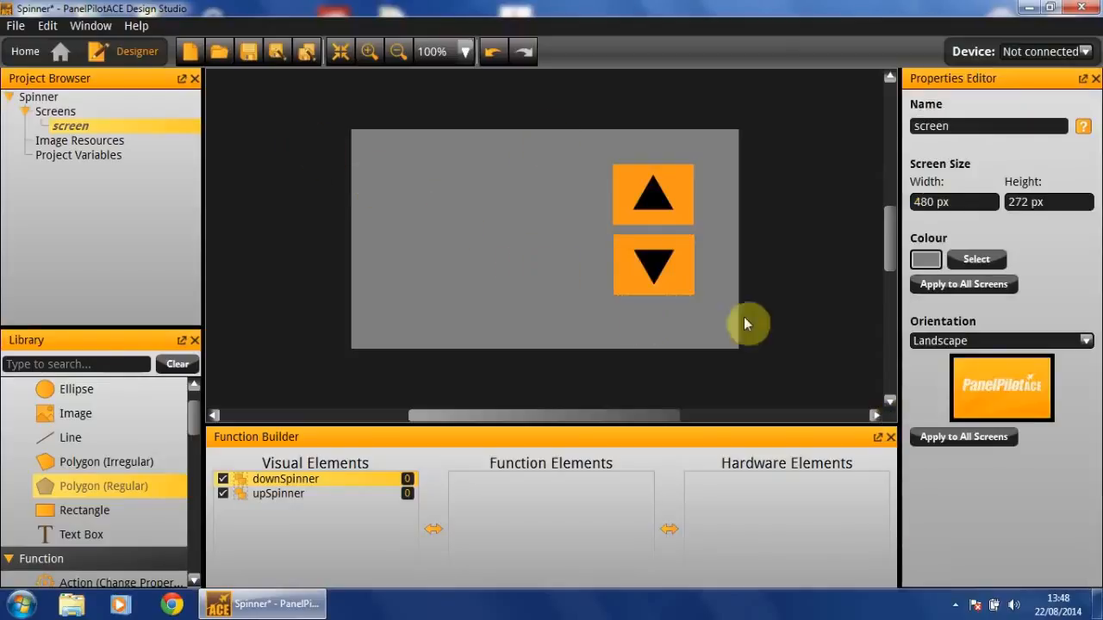
pyautogui.moveTo(82, 534); pyautogui.dragTo(598, 249)
pyautogui.moveTo(1015, 131); pyautogui.dragTo(746, 77)
pyautogui.write('value')
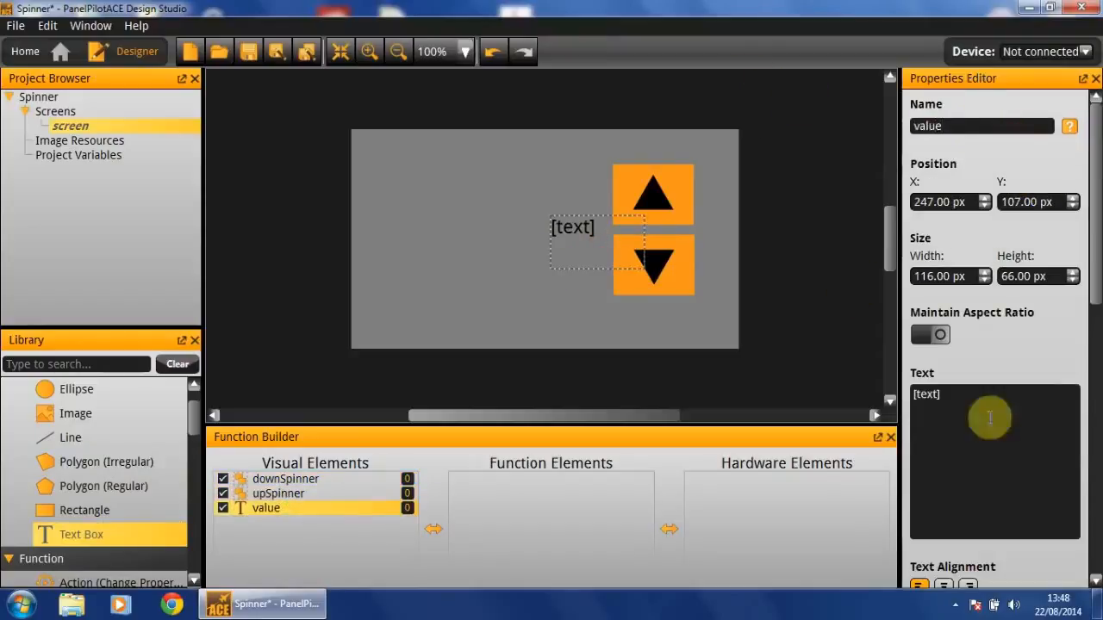
# Set the value text box's text to 100
pyautogui.click(1032, 399)
pyautogui.write('100')
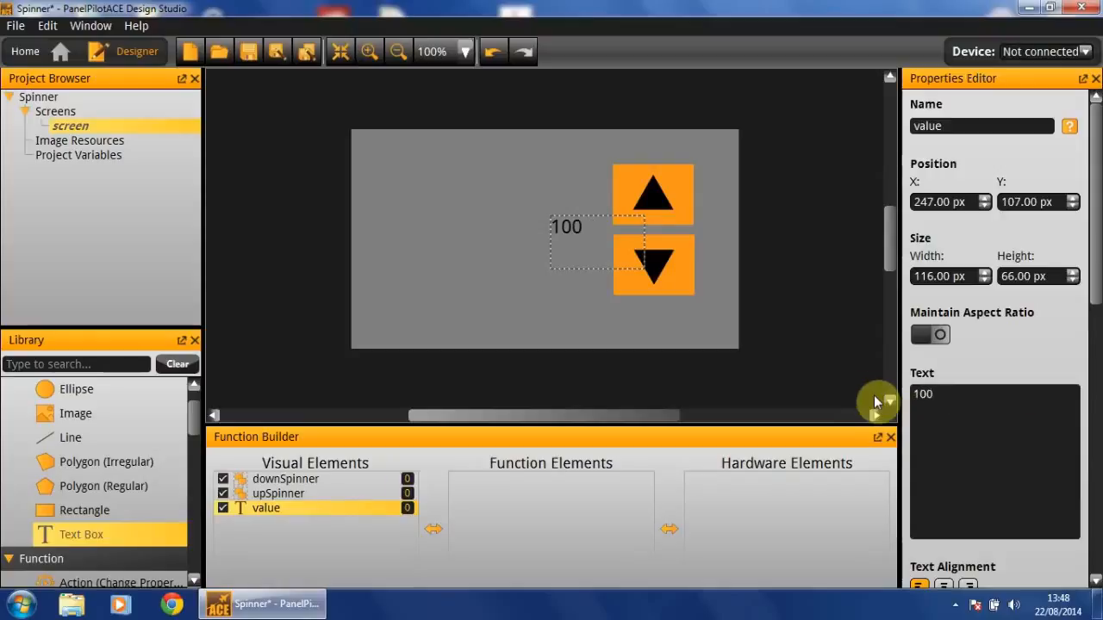
pyautogui.scroll(-3, 1069, 360)
pyautogui.scroll(-1, 1068, 362)
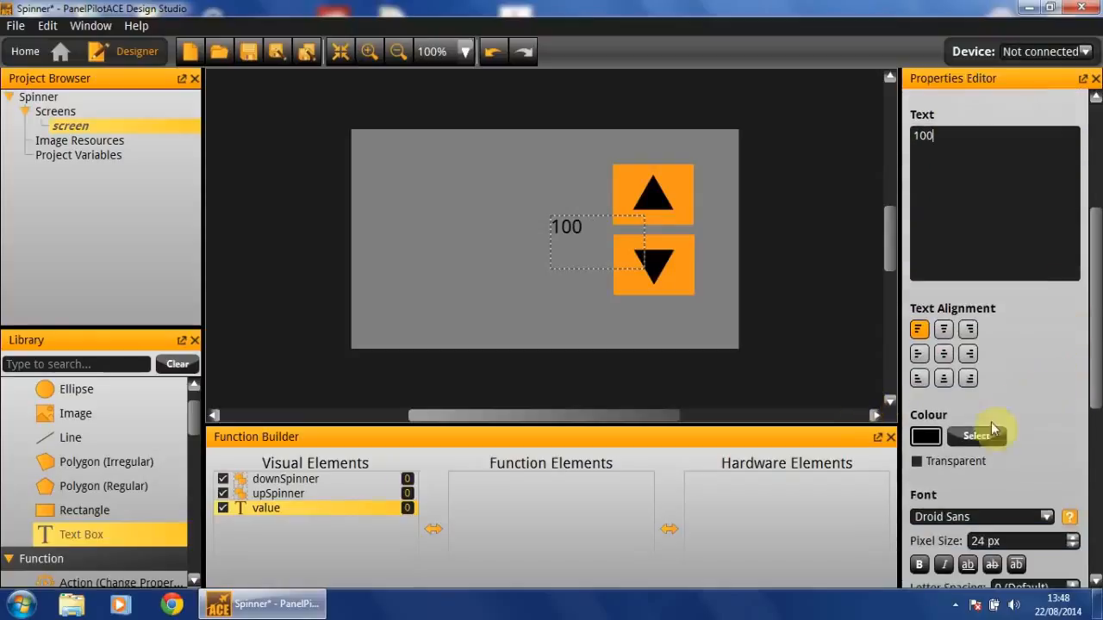
# Set the value text's font pixel size to 40 px
pyautogui.scroll(-1, 1025, 466)
pyautogui.click(995, 508)
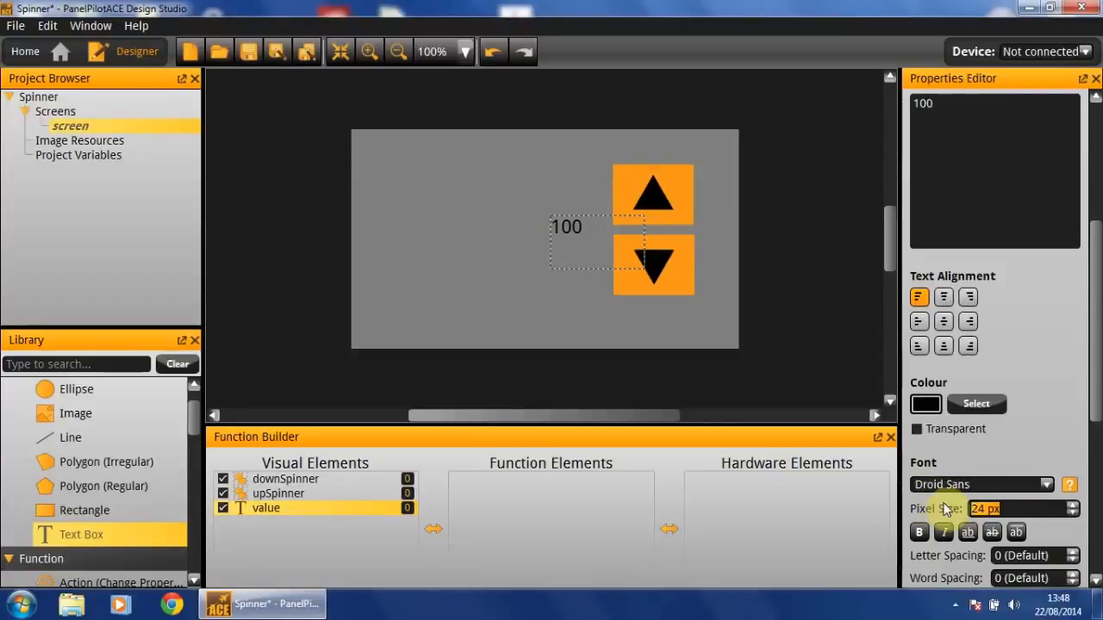
pyautogui.write('40')
pyautogui.click(581, 229)
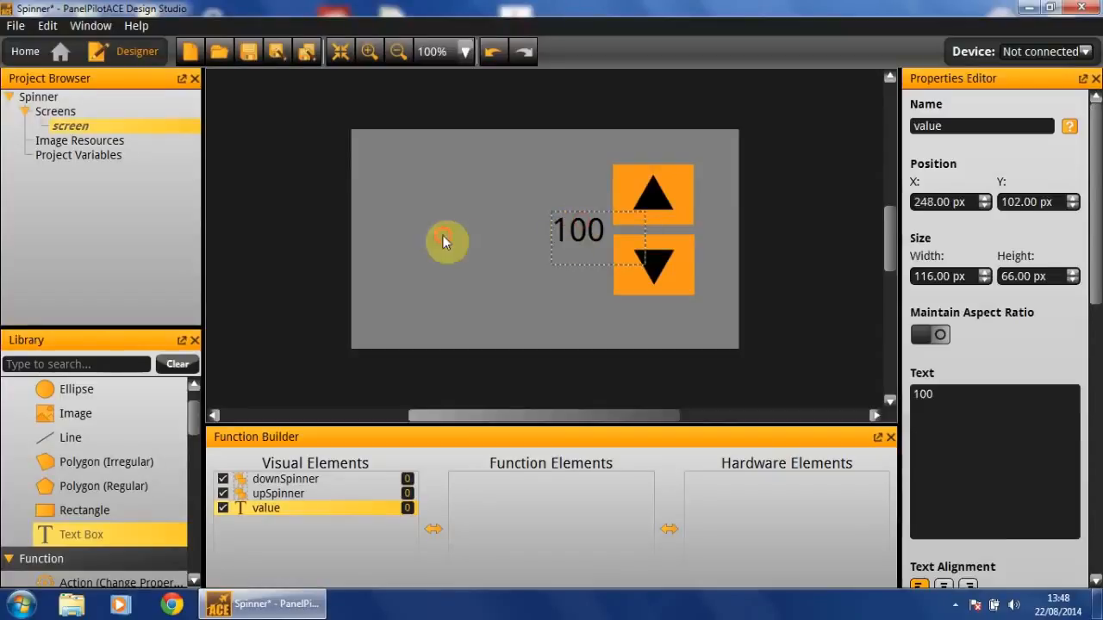
pyautogui.click(354, 222)
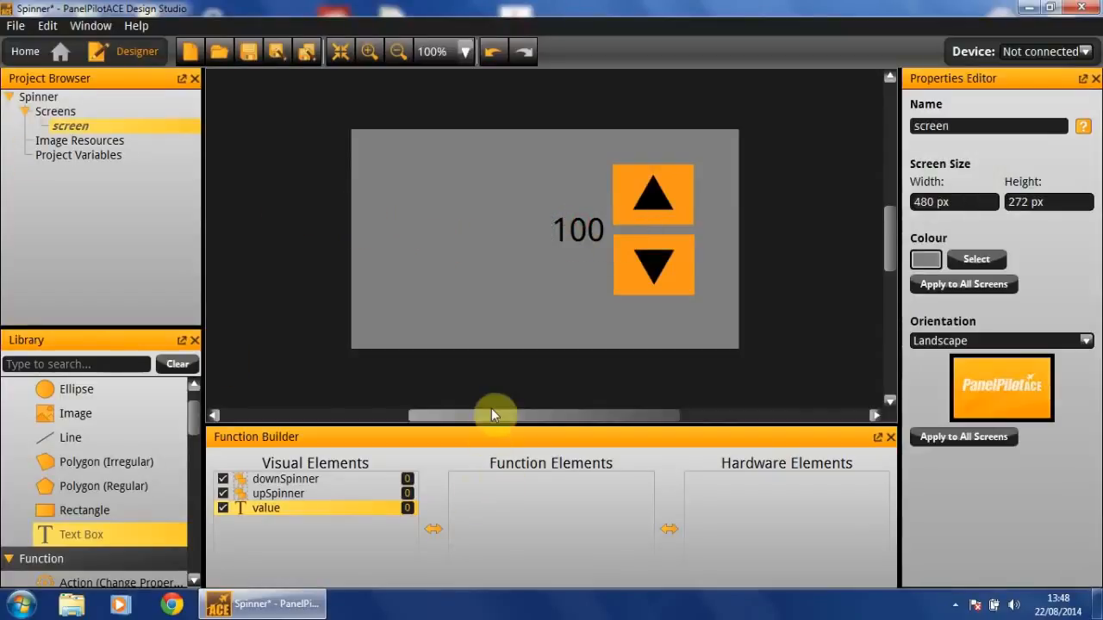
# Add a number variable under Project Variables and name it setPoint
pyautogui.click(51, 155)
pyautogui.rightClick(56, 155)
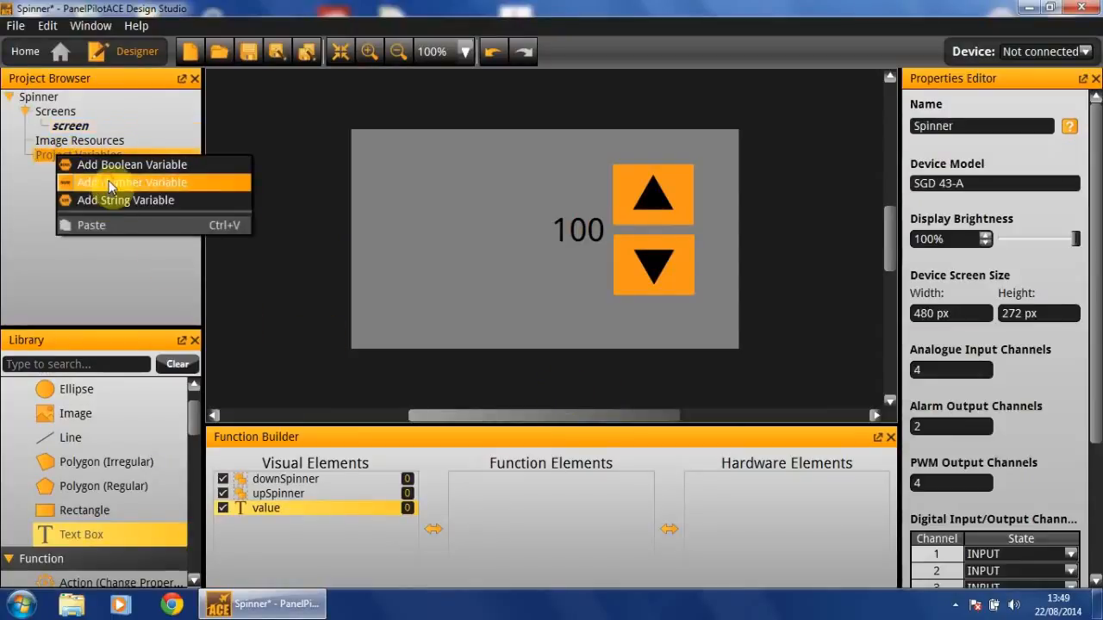
pyautogui.click(240, 181)
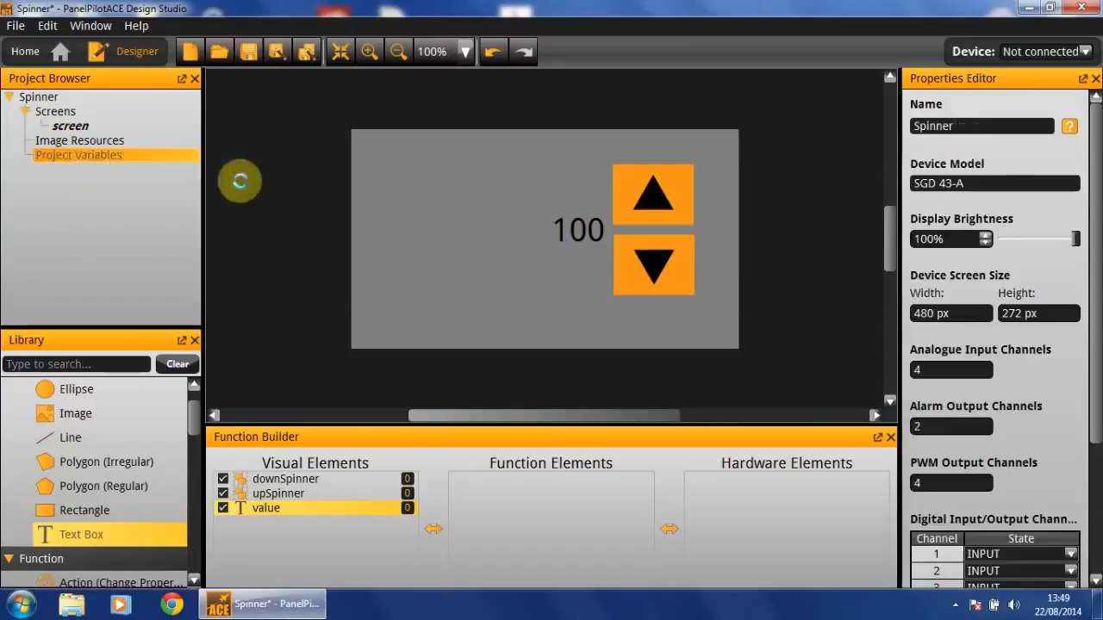
pyautogui.moveTo(1040, 131); pyautogui.dragTo(717, 116)
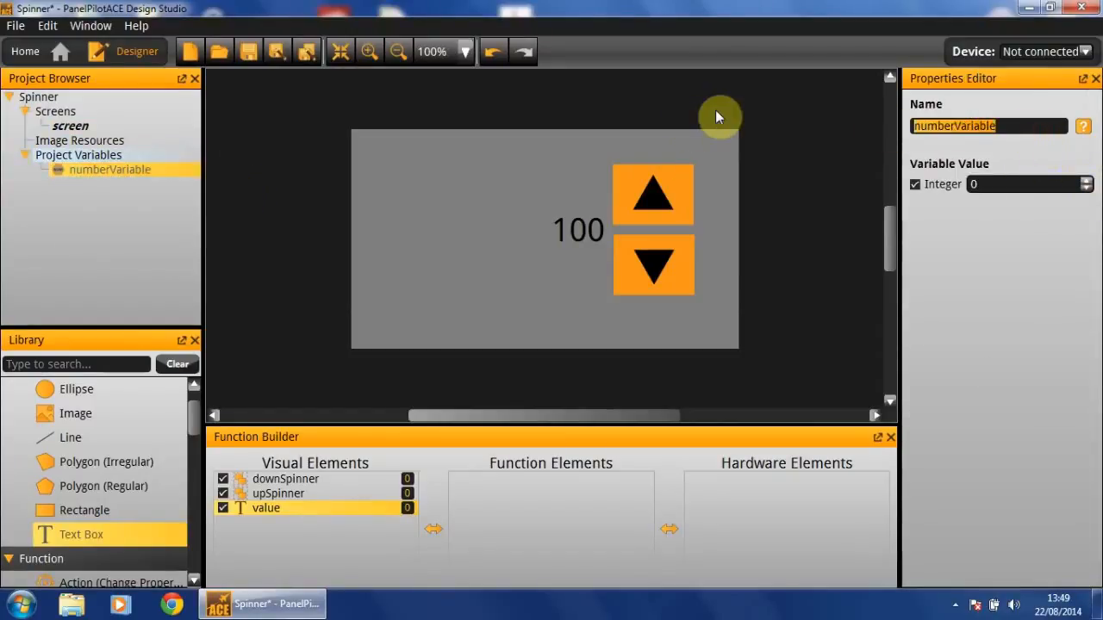
pyautogui.write('setPoint')
pyautogui.press('Return')
# Set the setPoint variable's integer value to 100
pyautogui.click(1041, 184)
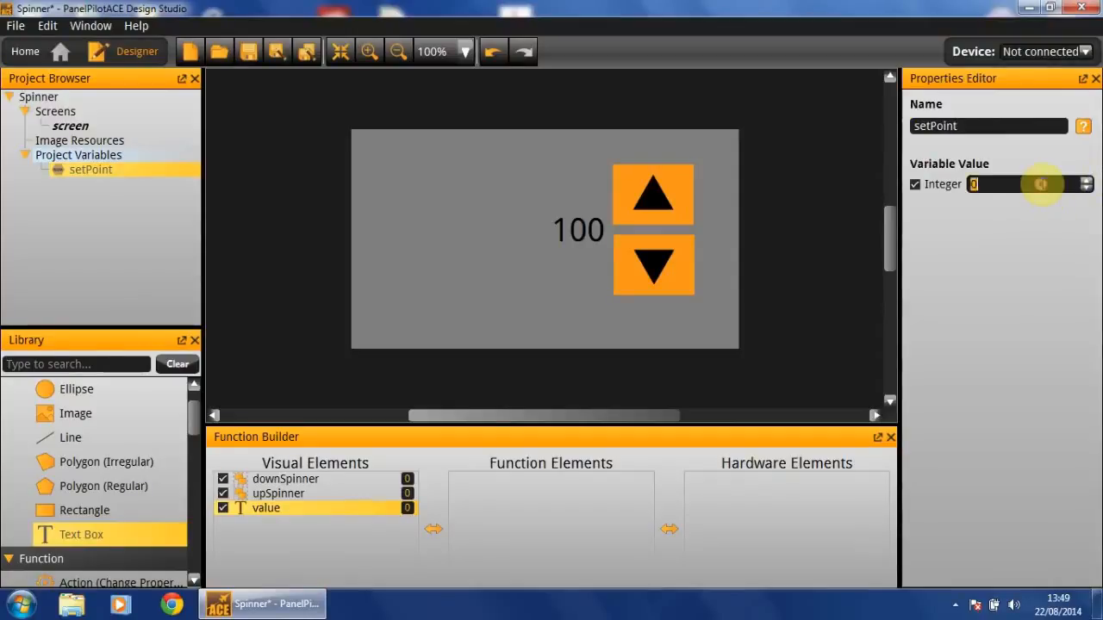
pyautogui.write('1')
pyautogui.press('Return')
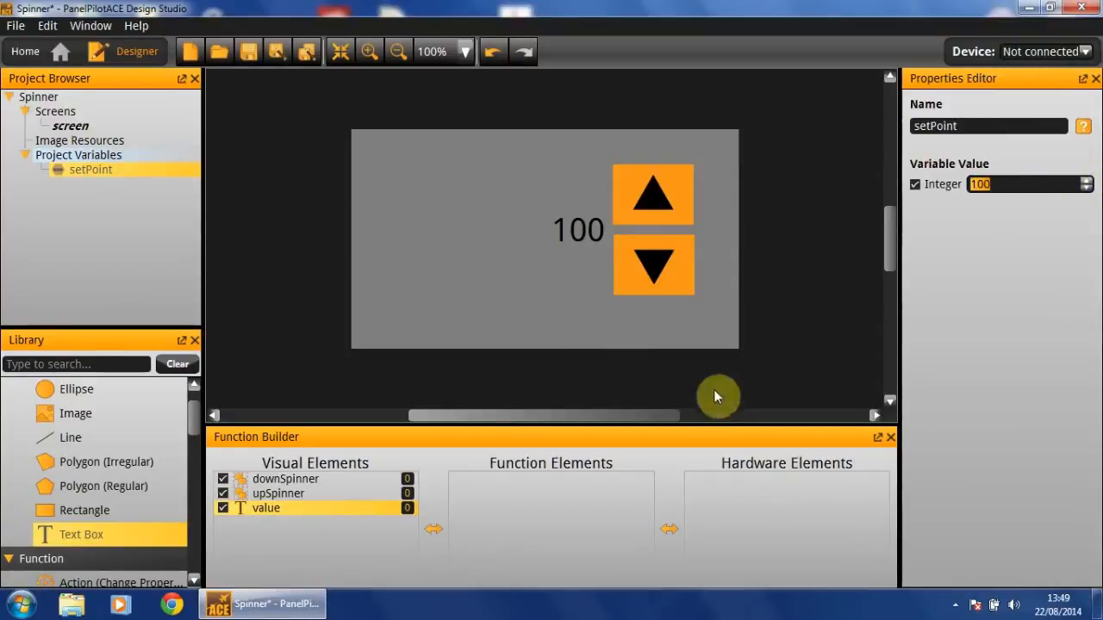
pyautogui.click(756, 337)
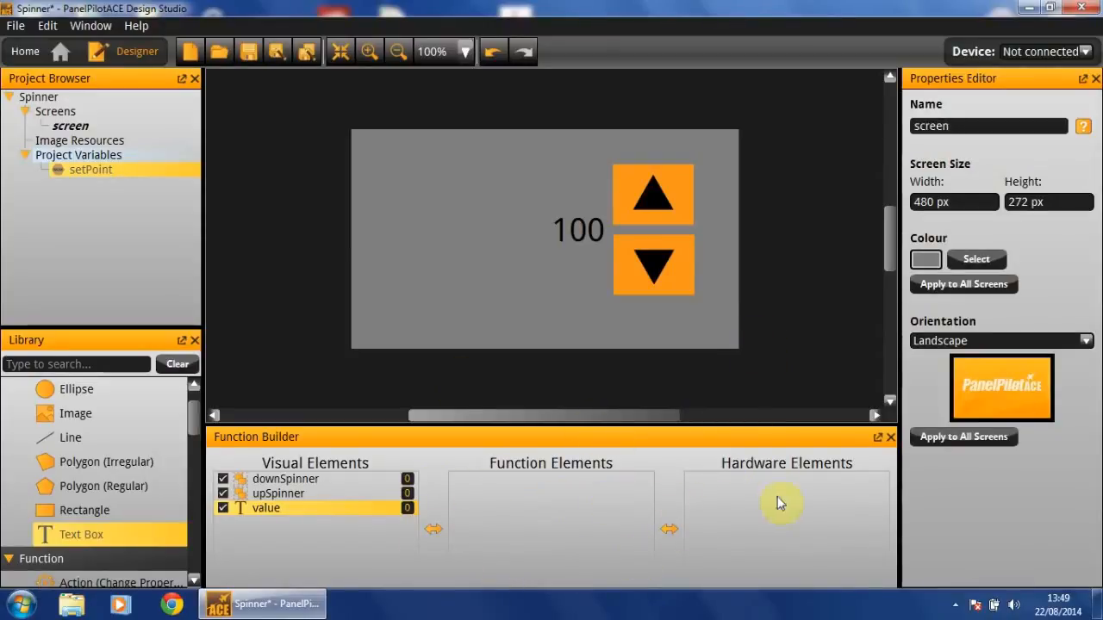
# Add a PWM Output hardware element with an initial value of 100
pyautogui.moveTo(195, 421); pyautogui.dragTo(216, 601)
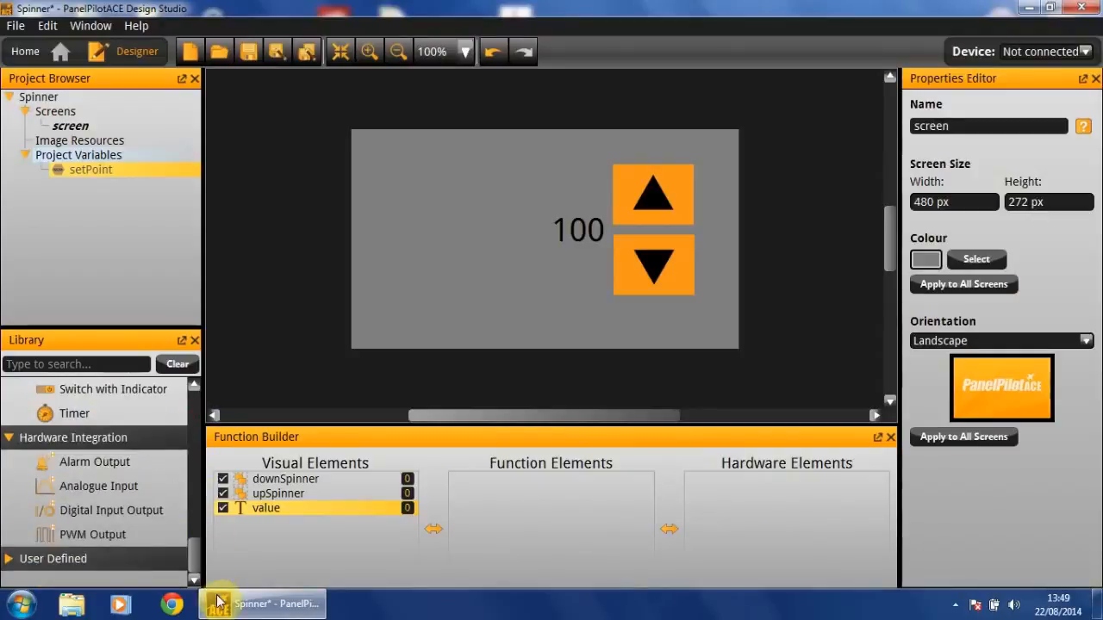
pyautogui.doubleClick(101, 532)
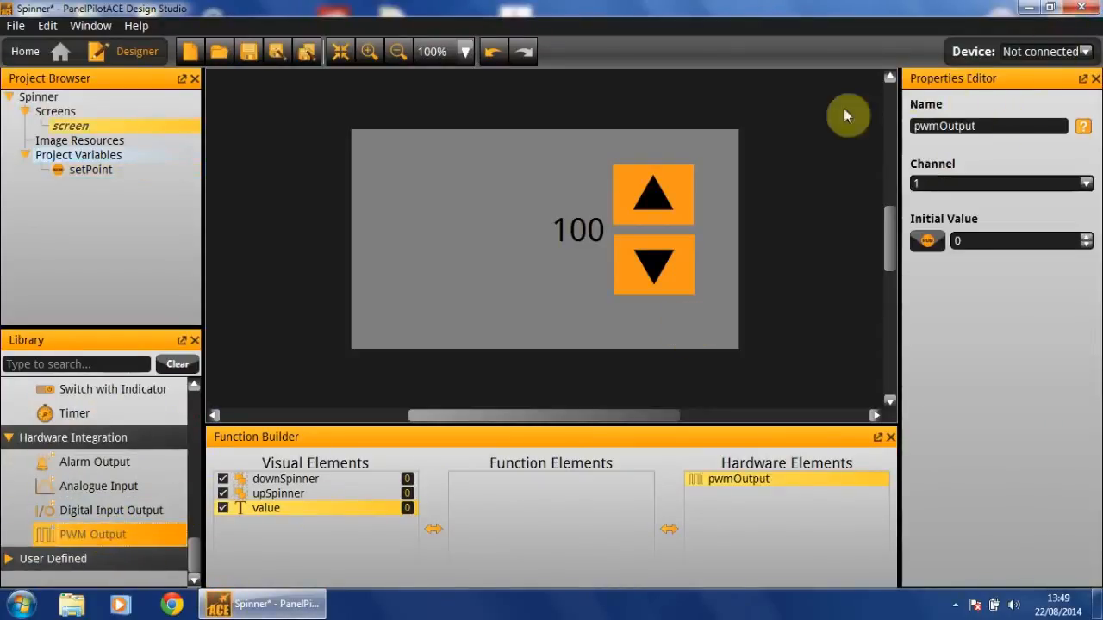
pyautogui.click(1025, 241)
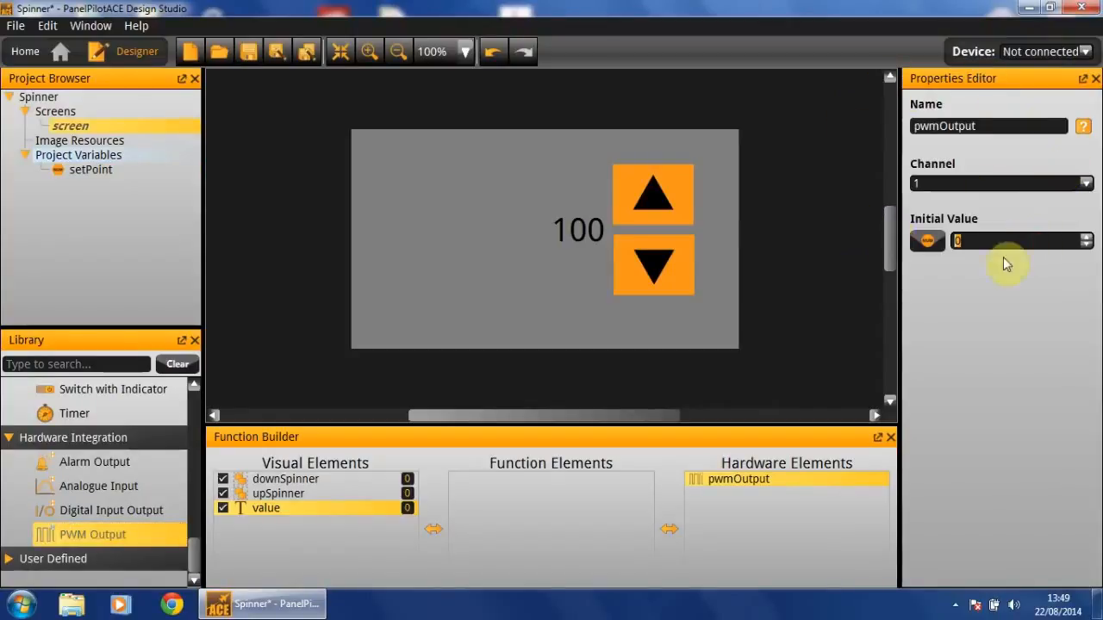
pyautogui.write('100')
pyautogui.press('Return')
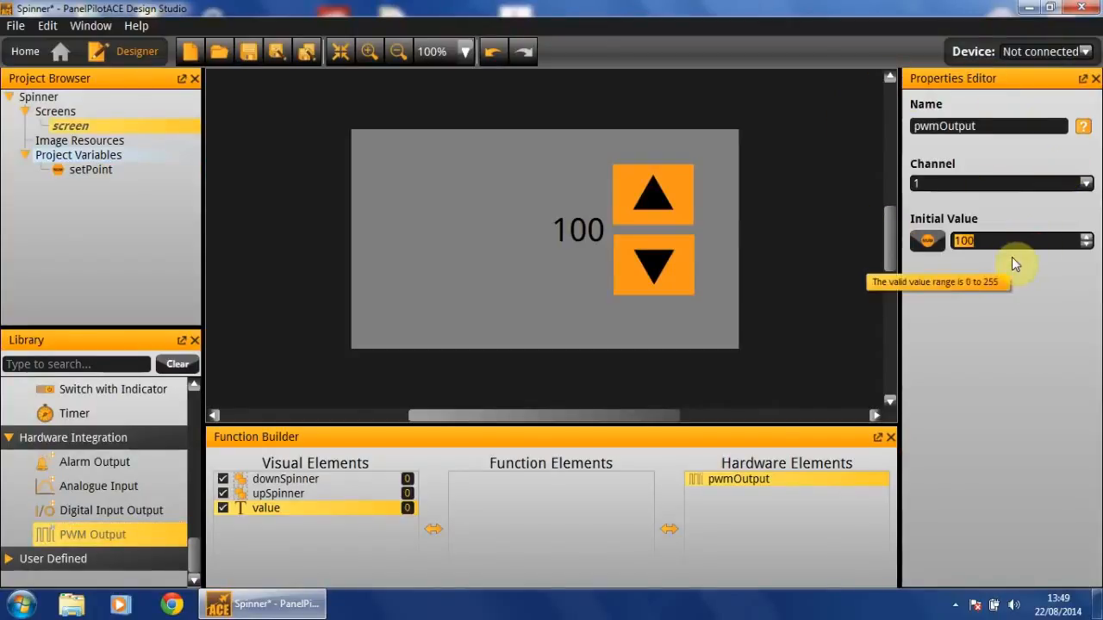
pyautogui.click(555, 321)
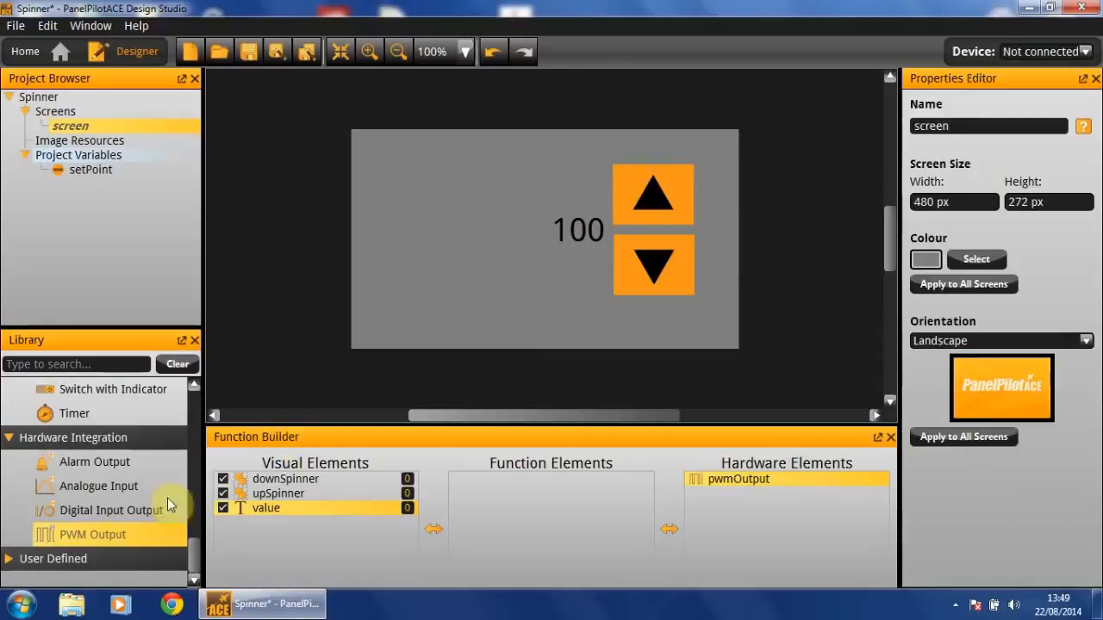
# Add a PWM Control Switch function element and name it pwmSwitch
pyautogui.moveTo(198, 554); pyautogui.dragTo(200, 510)
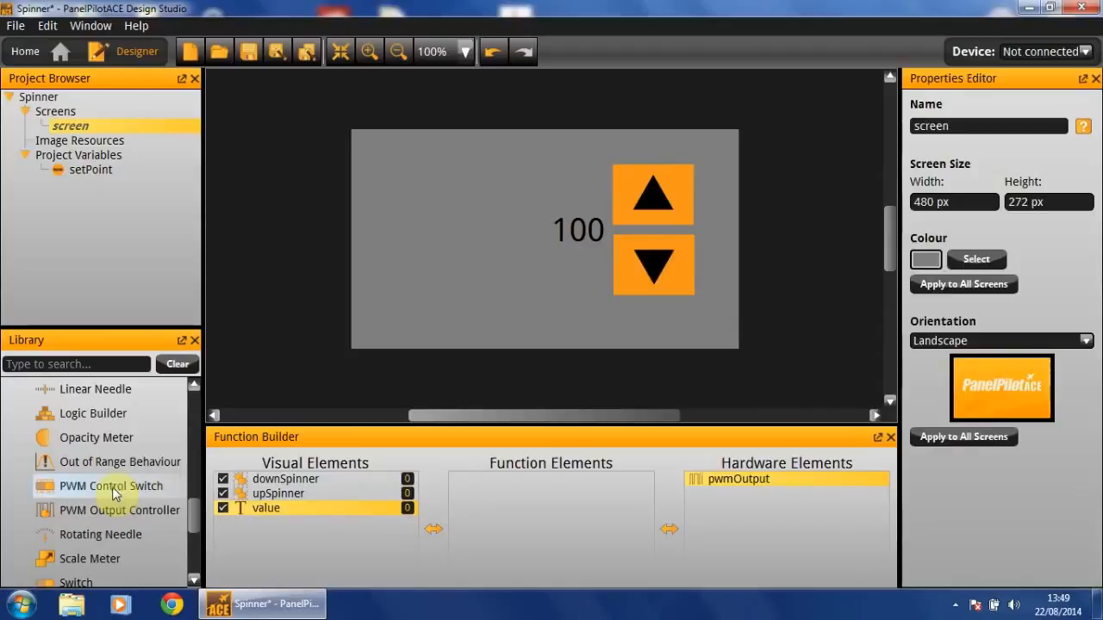
pyautogui.moveTo(112, 492); pyautogui.dragTo(560, 498)
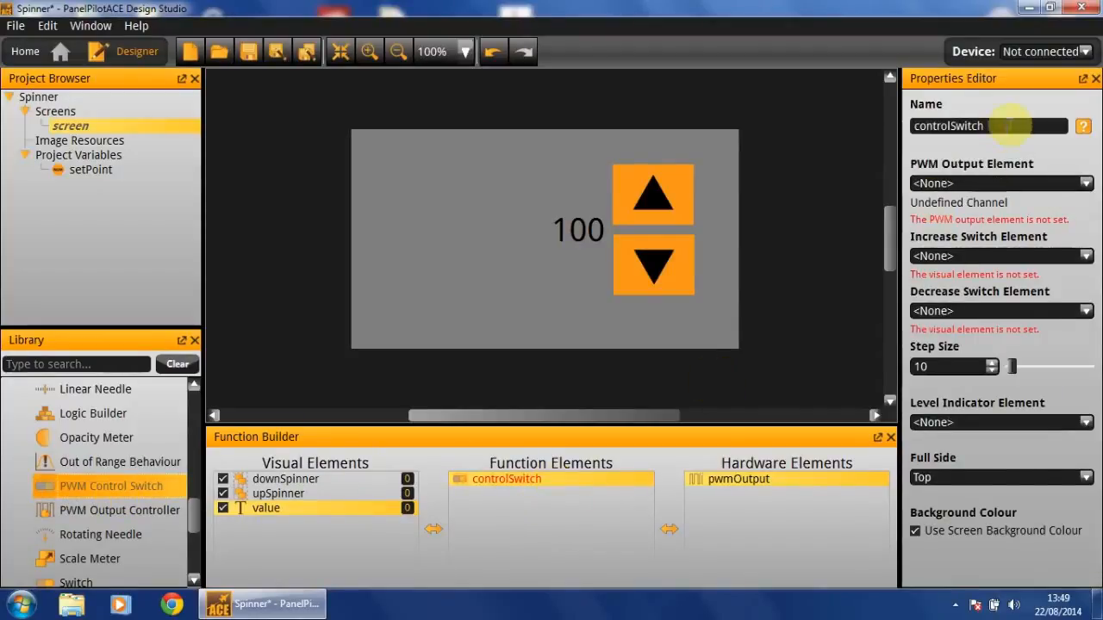
pyautogui.doubleClick(1010, 126)
pyautogui.write('pwmS')
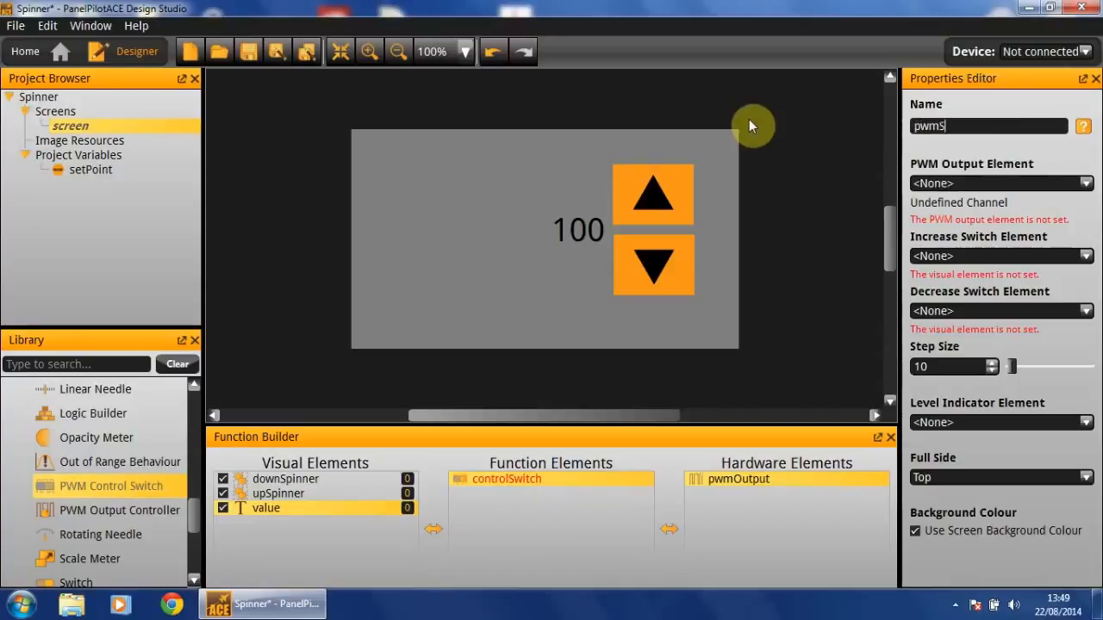
pyautogui.write('witch')
pyautogui.press('Return')
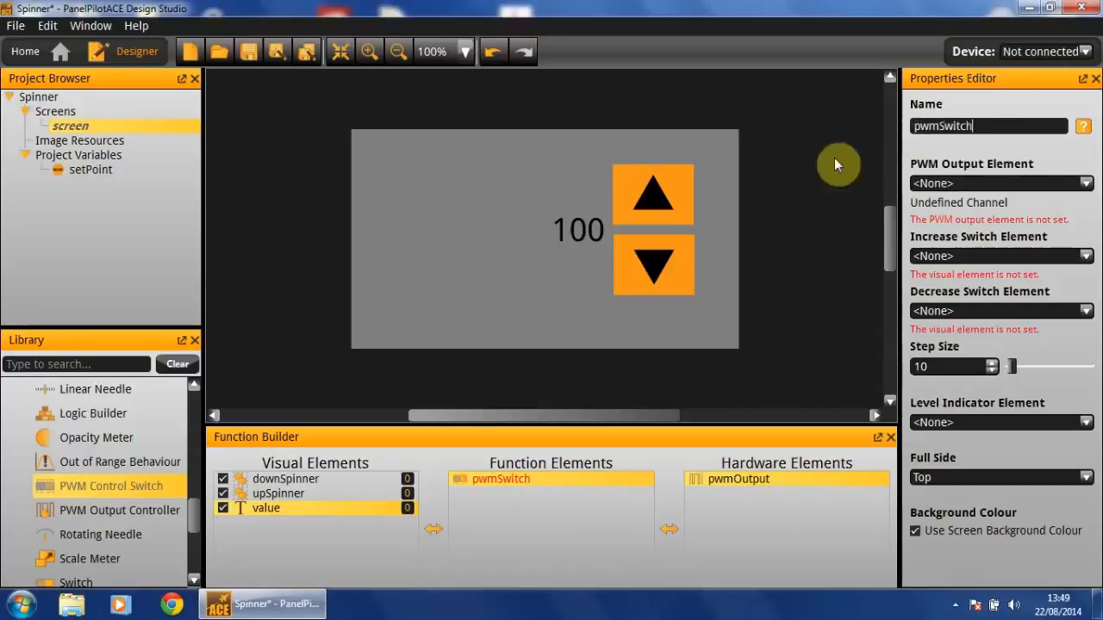
# Set pwmSwitch's PWM output element to pwmOutput and its increase switch element to upSpinner
pyautogui.click(989, 181)
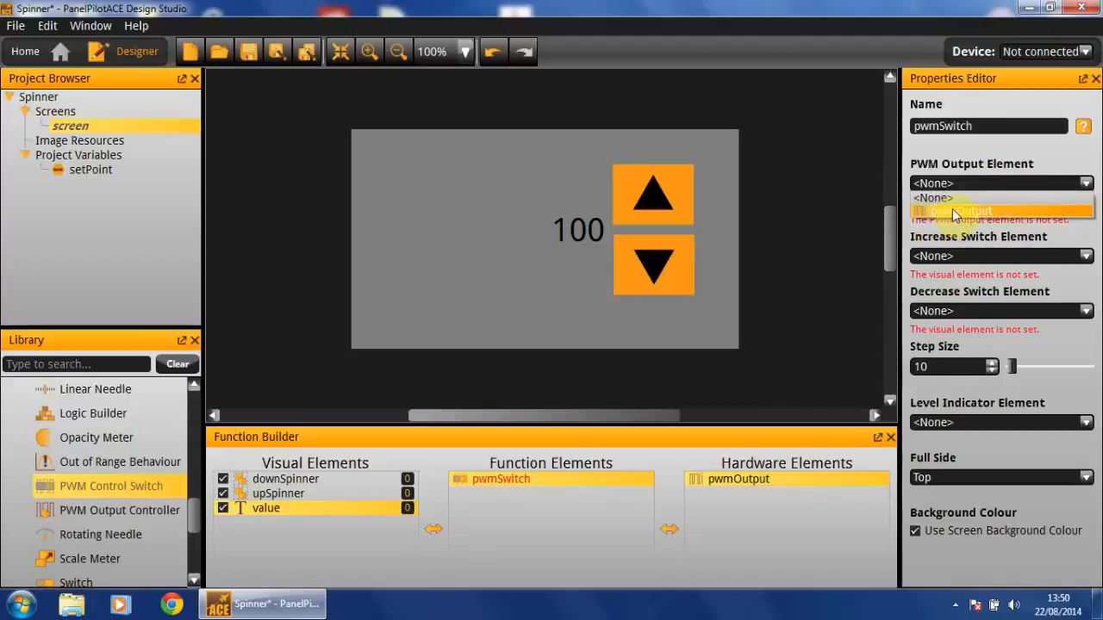
pyautogui.click(955, 211)
pyautogui.click(966, 256)
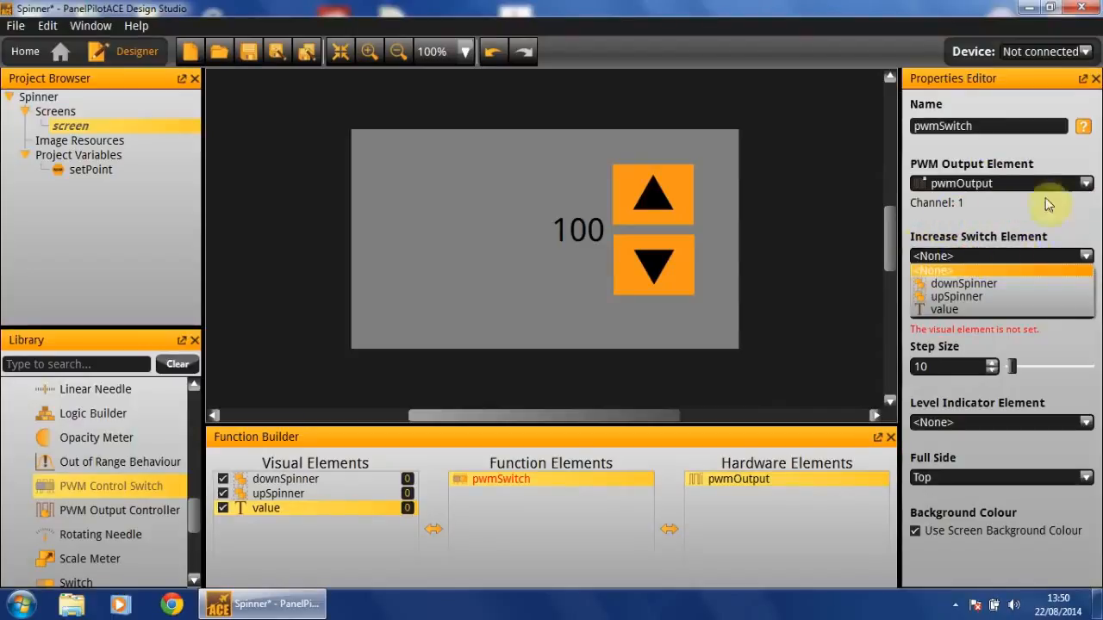
pyautogui.click(976, 297)
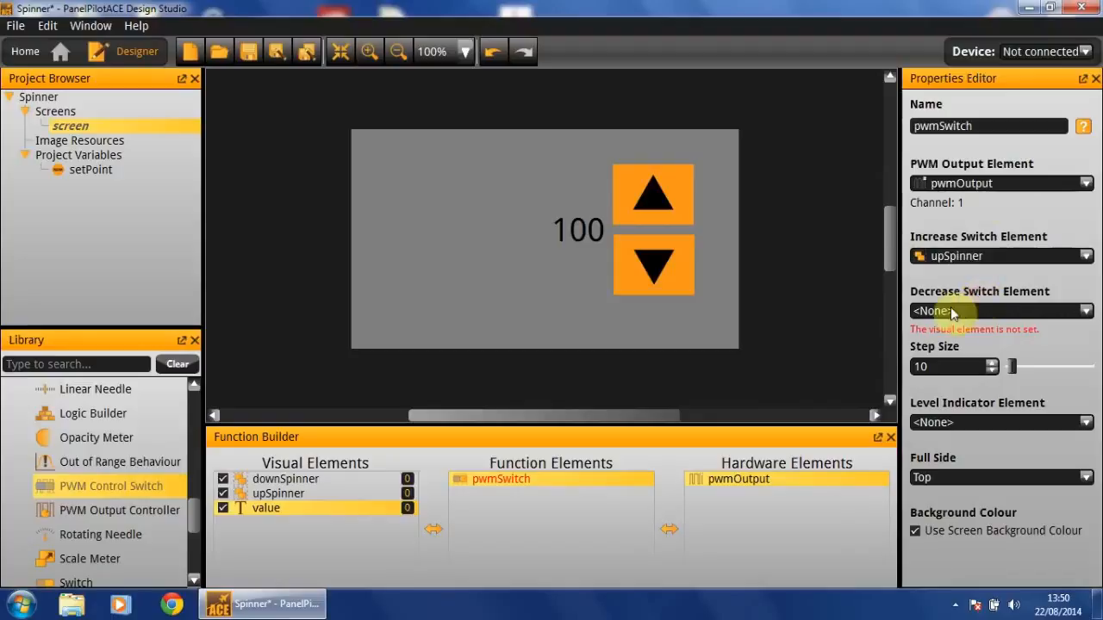
# Set pwmSwitch's decrease switch element to downSpinner and its step size to 1
pyautogui.click(1038, 312)
pyautogui.click(1007, 336)
pyautogui.moveTo(920, 367); pyautogui.dragTo(991, 364)
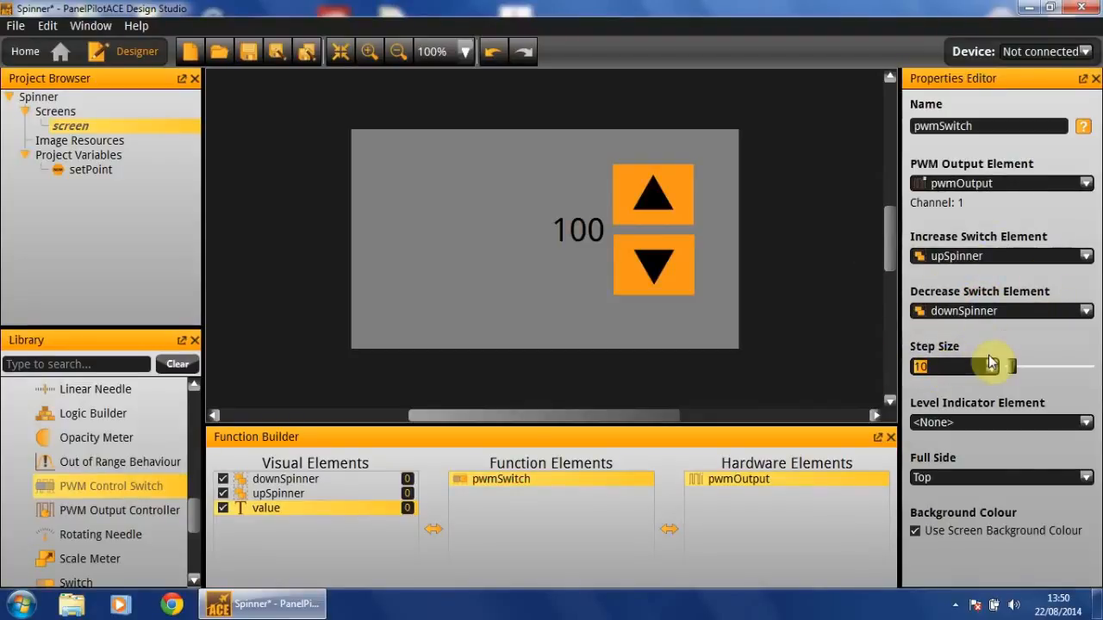
pyautogui.press('BackSpace')
pyautogui.write('1')
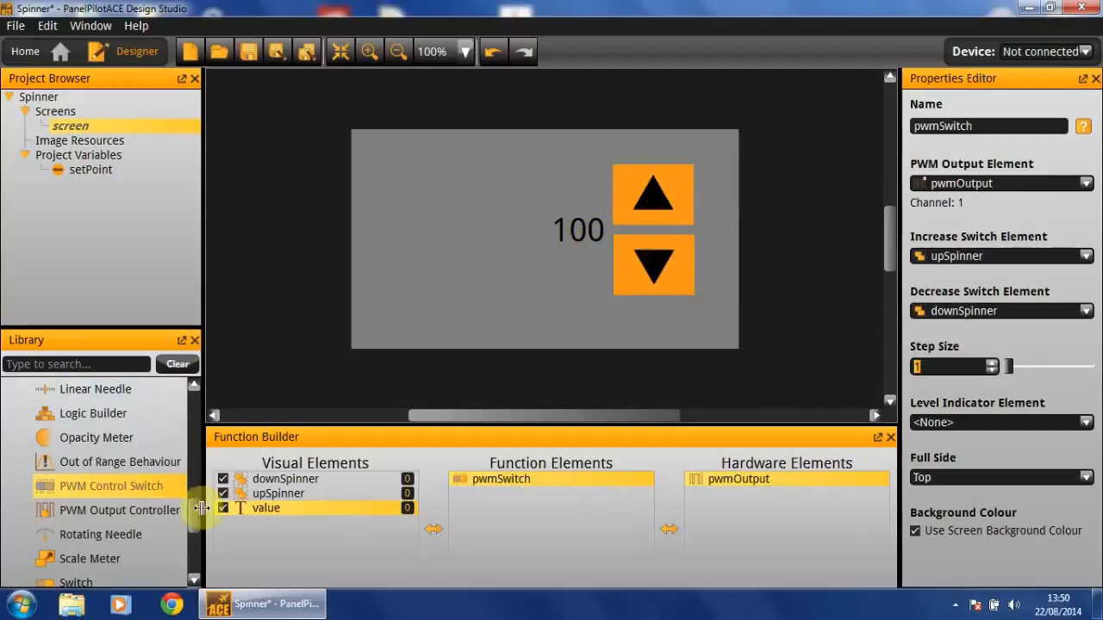
# Add a Hardware Trigger function element and set its hardware element to pwmOutput
pyautogui.scroll(-3, 196, 523)
pyautogui.scroll(7, 197, 525)
pyautogui.moveTo(136, 460); pyautogui.dragTo(561, 496)
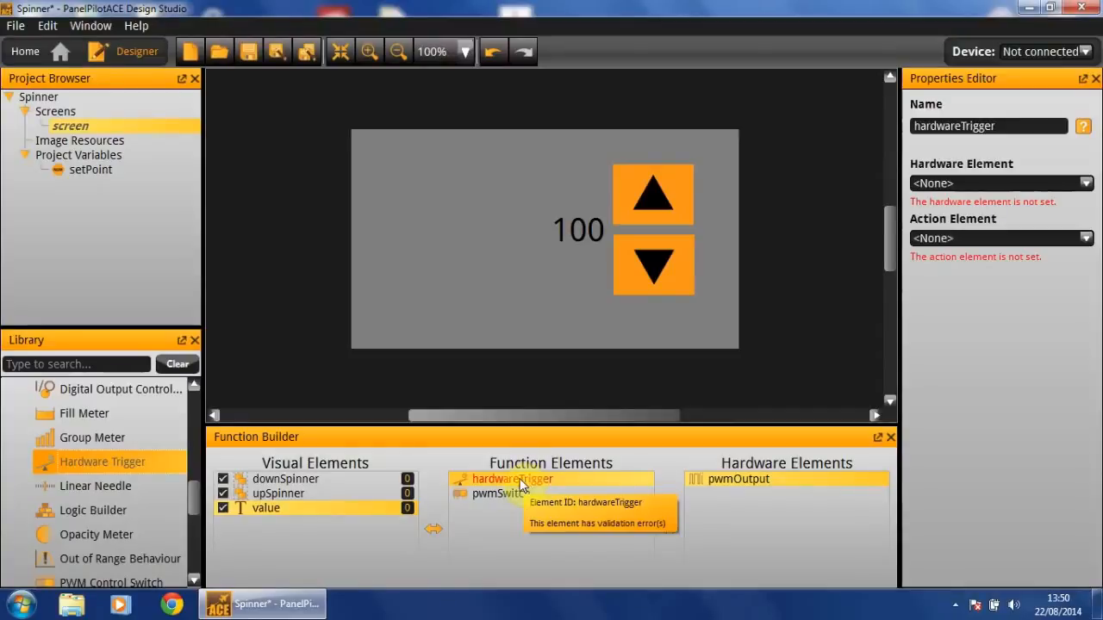
pyautogui.click(963, 186)
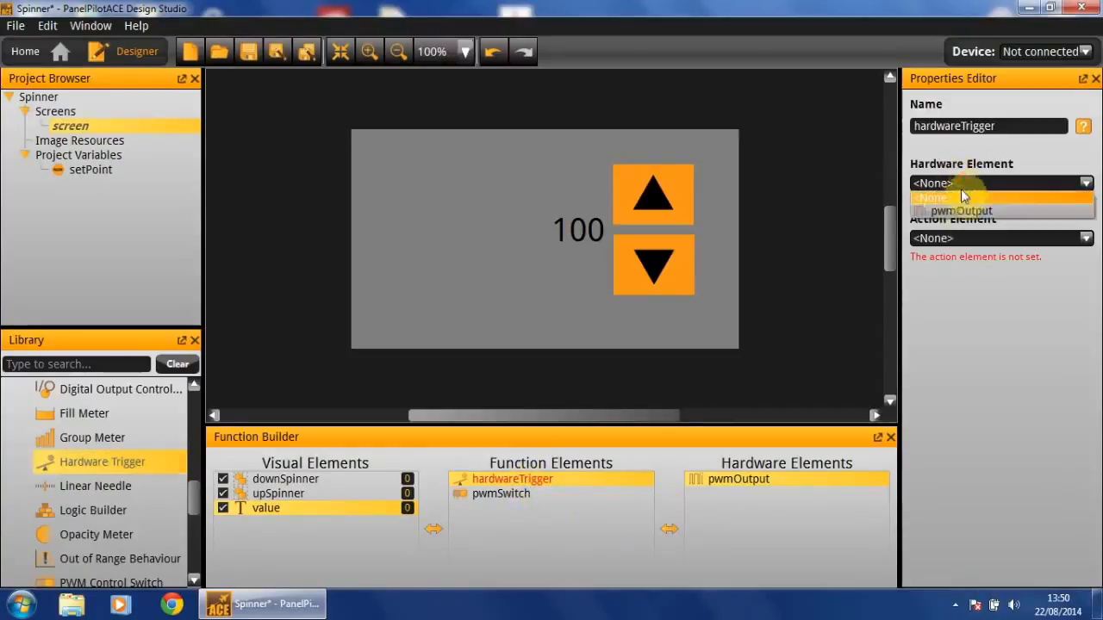
pyautogui.click(962, 210)
# Rename the hardware trigger to pwmTrigger
pyautogui.doubleClick(1019, 125)
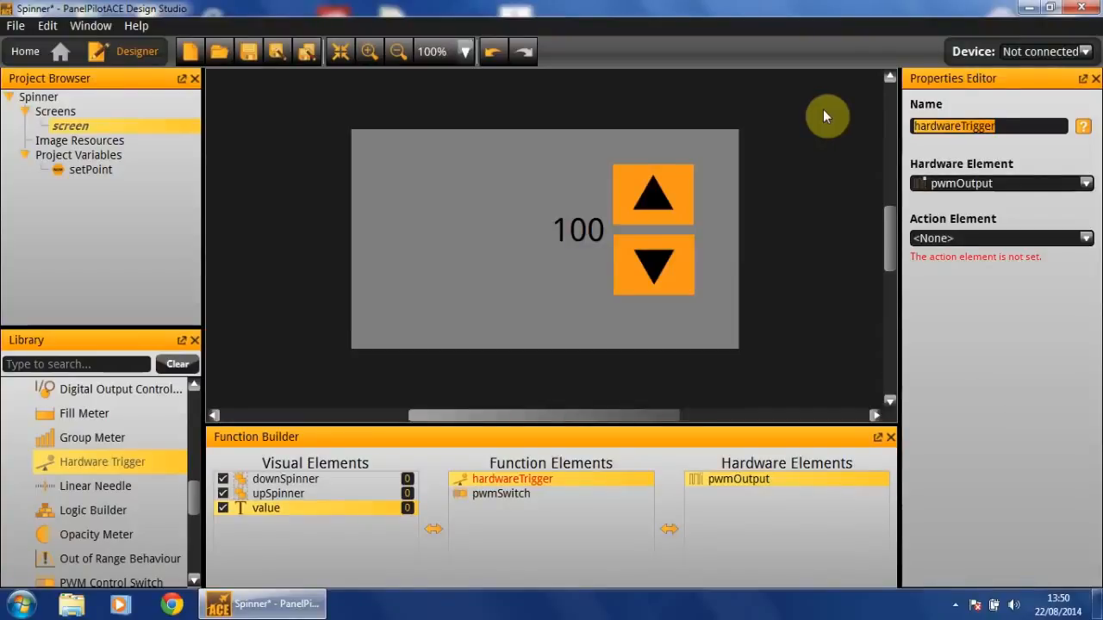
pyautogui.write('pwmTrigger')
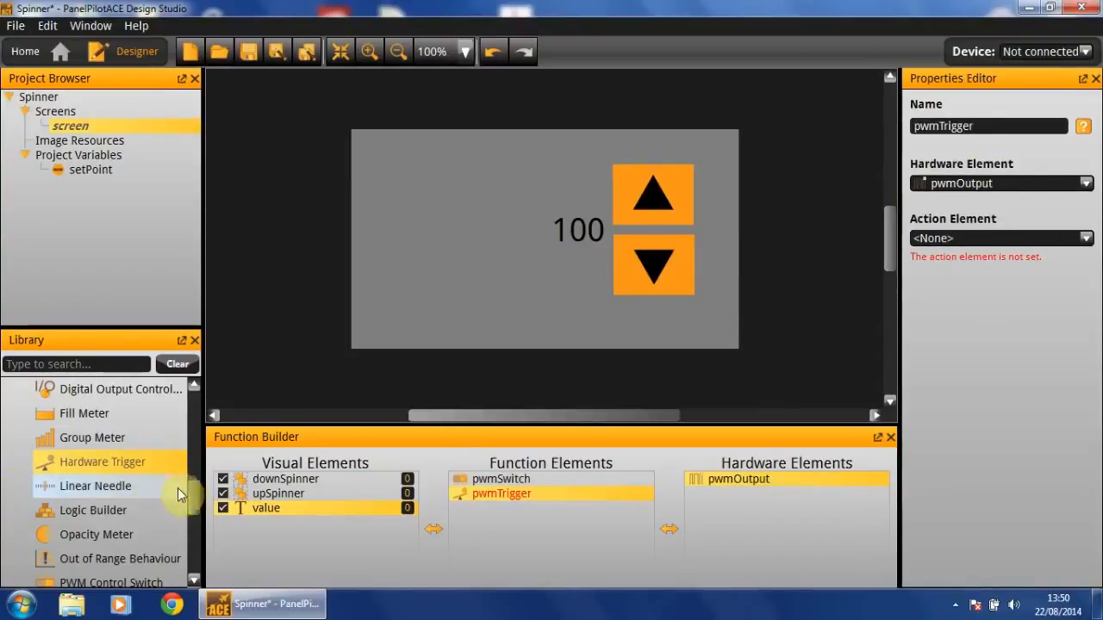
# Add an Action (Set Rule) function element and open its expression editor
pyautogui.moveTo(191, 495); pyautogui.dragTo(191, 454)
pyautogui.moveTo(116, 463); pyautogui.dragTo(565, 526)
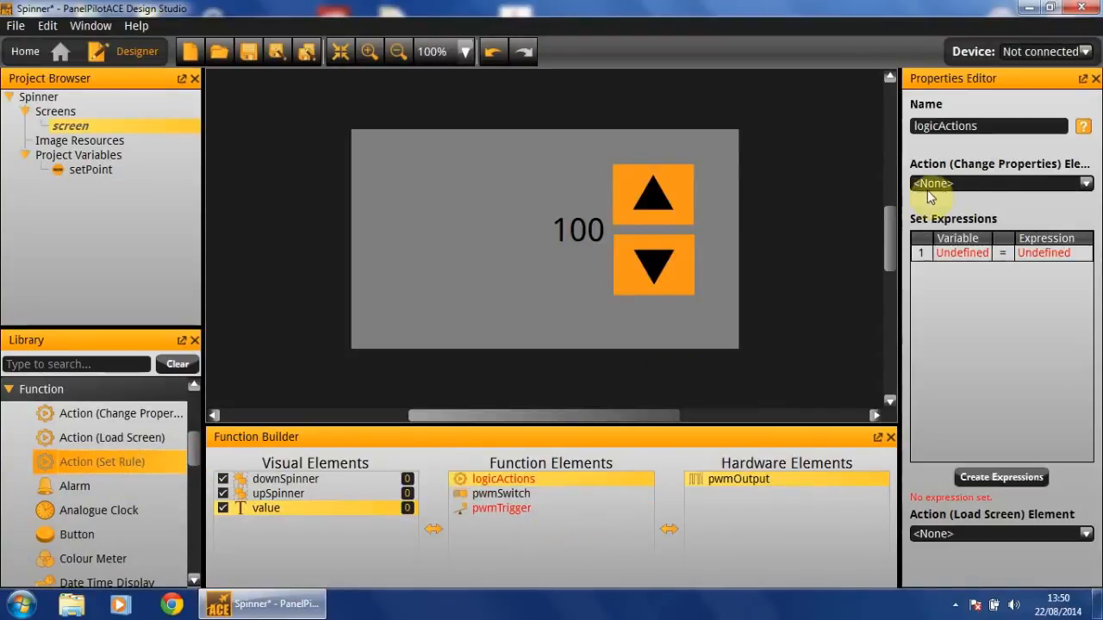
pyautogui.click(988, 256)
pyautogui.moveTo(502, 124); pyautogui.dragTo(504, 282)
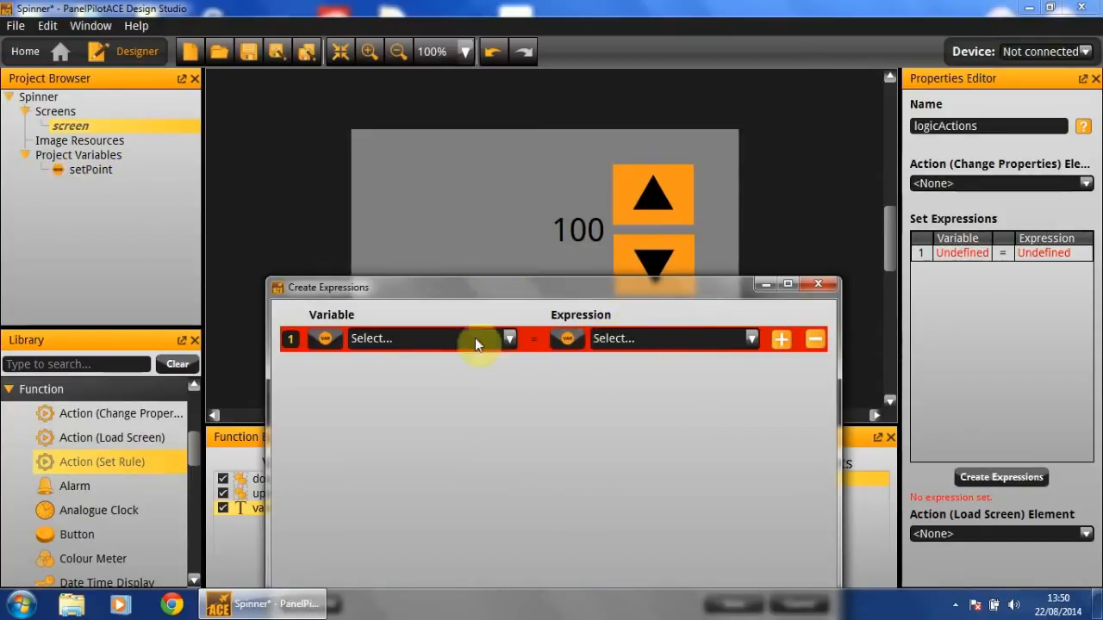
# Create an expression setting the setPoint variable equal to pwmOutput's Value property
pyautogui.click(329, 340)
pyautogui.click(362, 352)
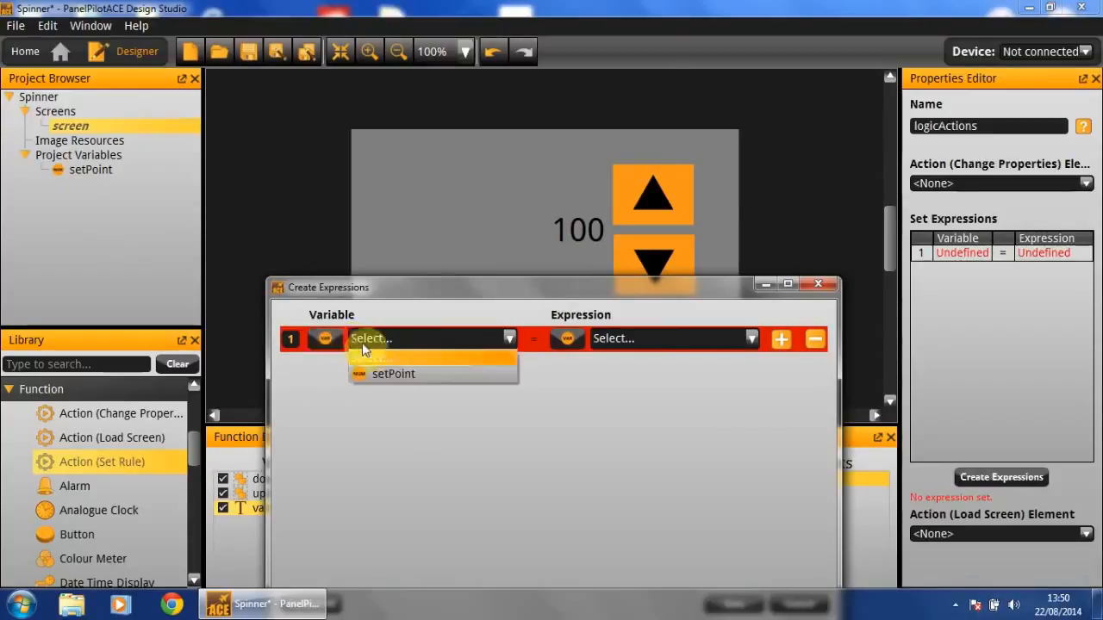
pyautogui.click(419, 373)
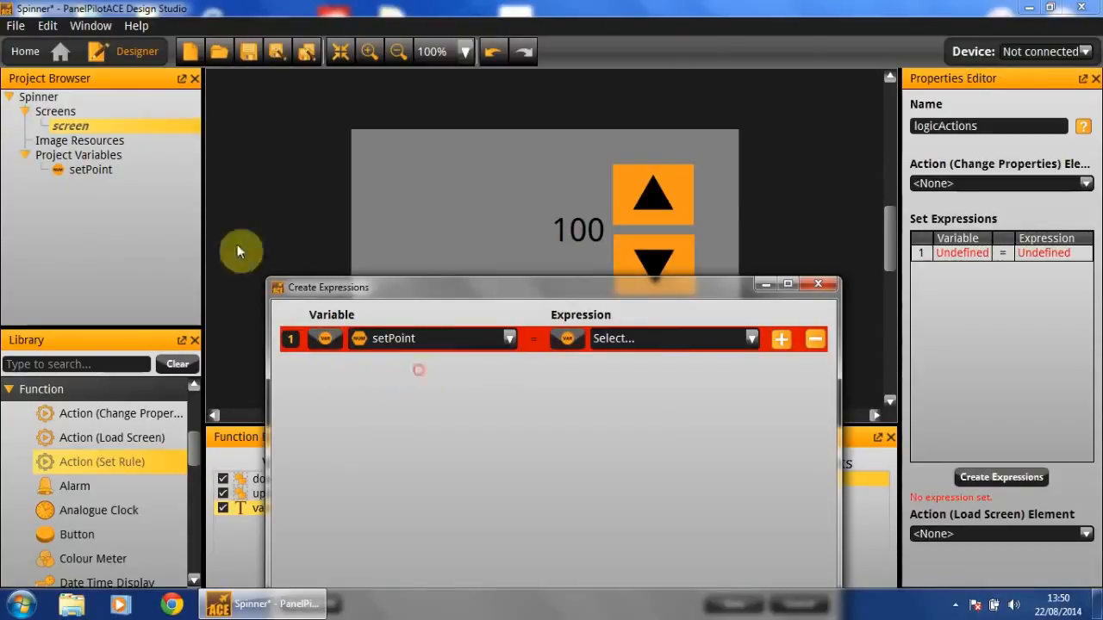
pyautogui.click(563, 338)
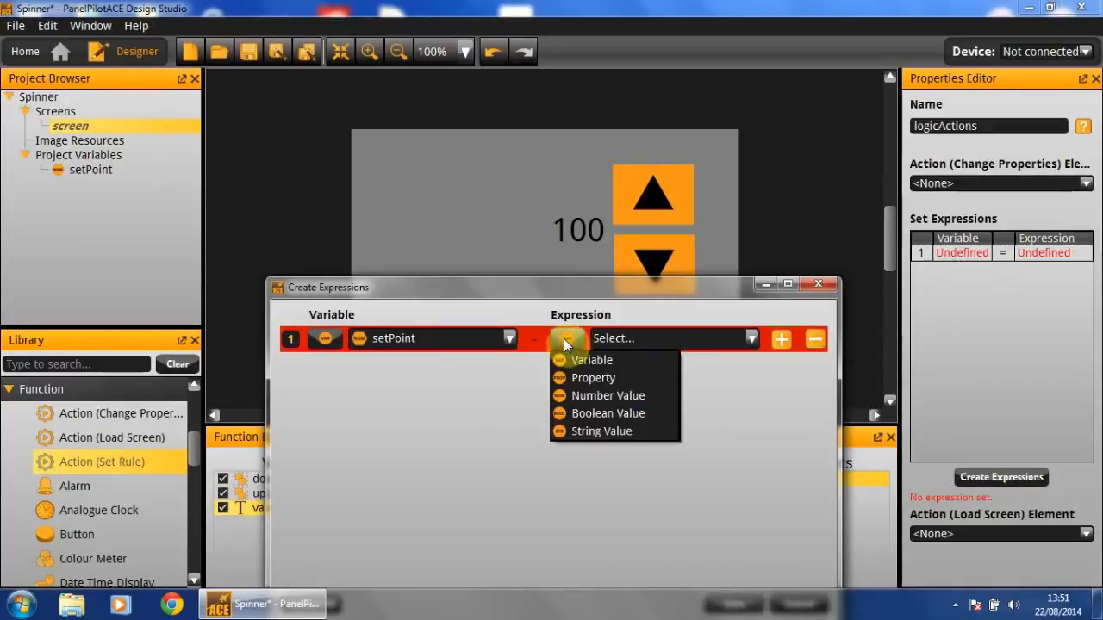
pyautogui.click(613, 379)
pyautogui.click(623, 343)
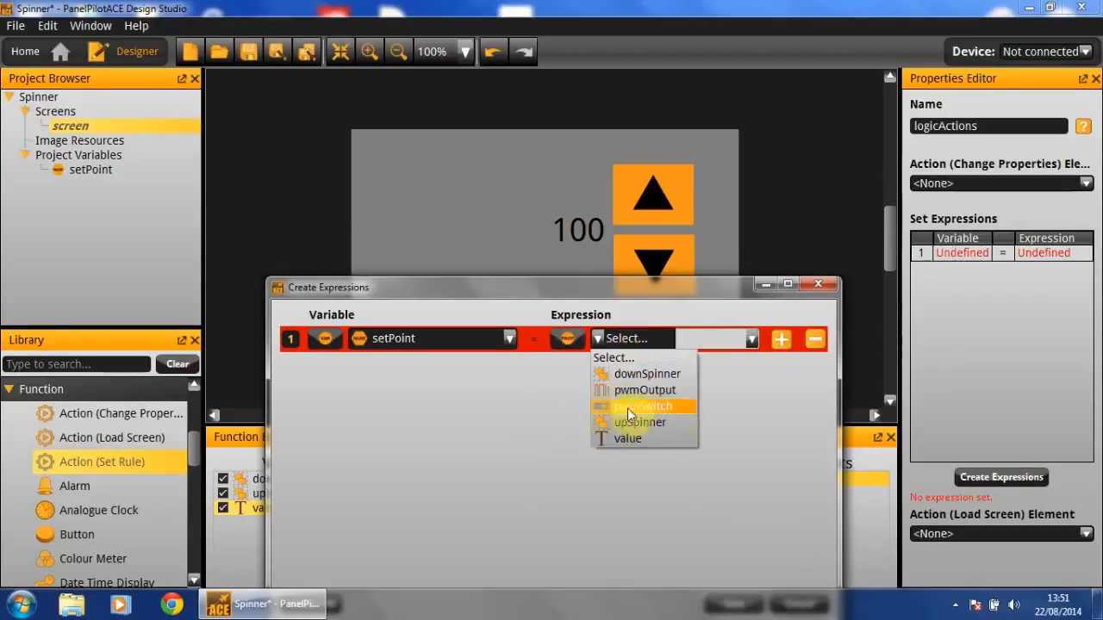
pyautogui.click(633, 391)
pyautogui.click(712, 342)
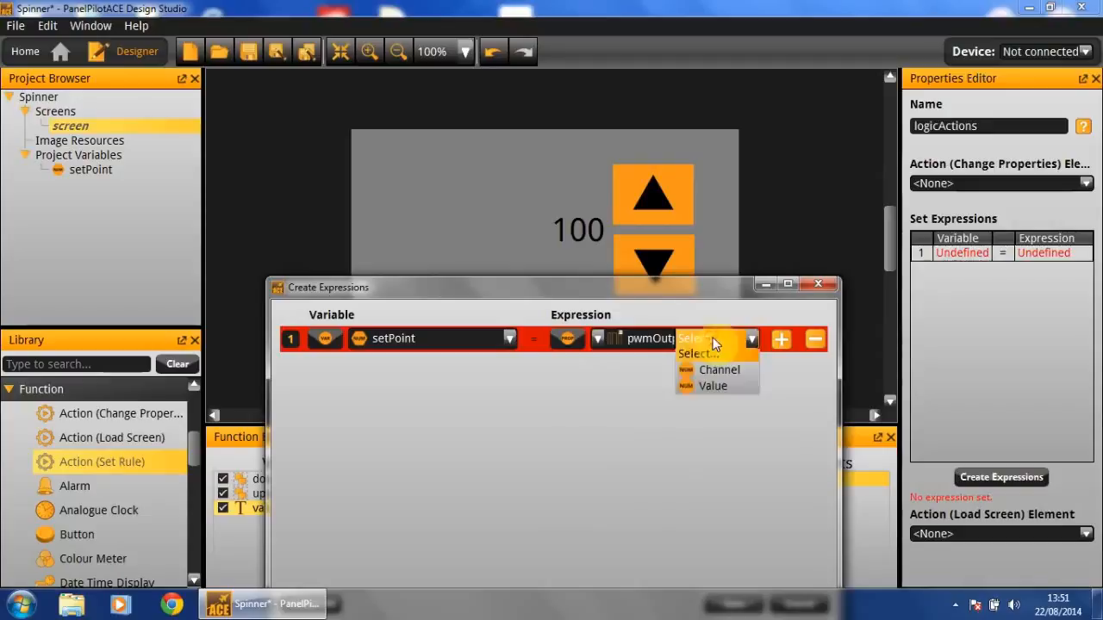
pyautogui.click(735, 389)
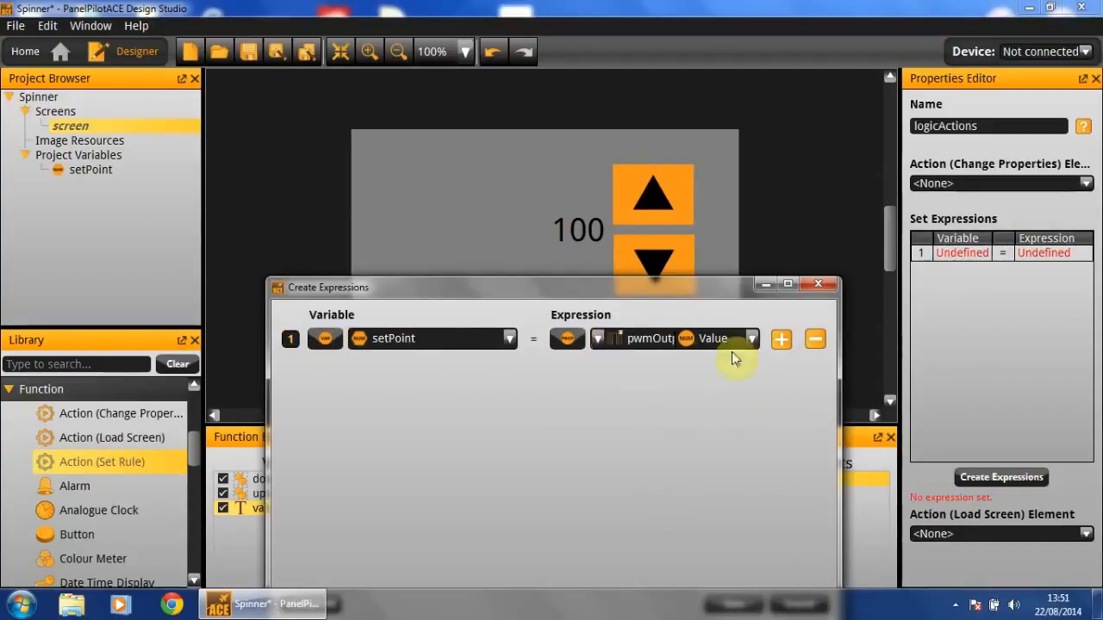
# Add a second expression row whose target is the value element's Text property
pyautogui.click(782, 341)
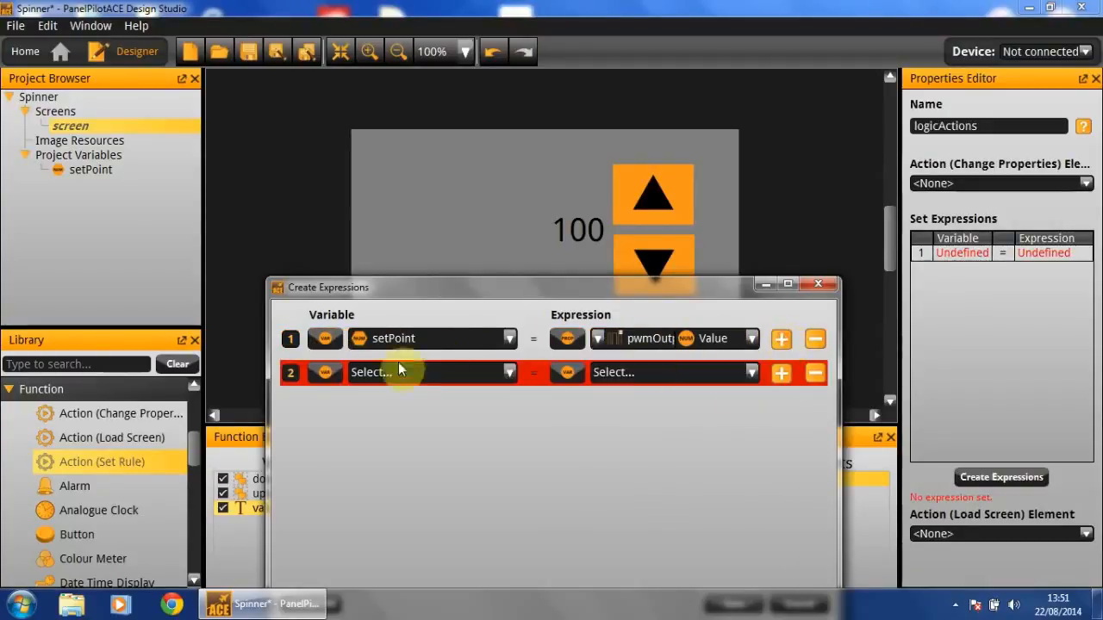
pyautogui.click(326, 373)
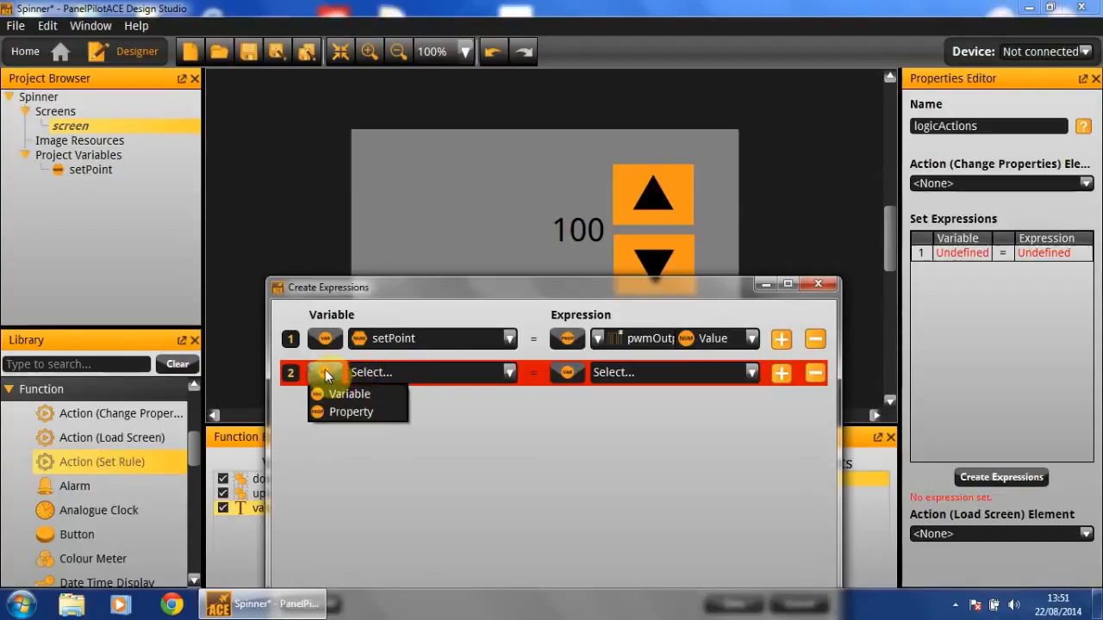
pyautogui.click(339, 415)
pyautogui.click(371, 376)
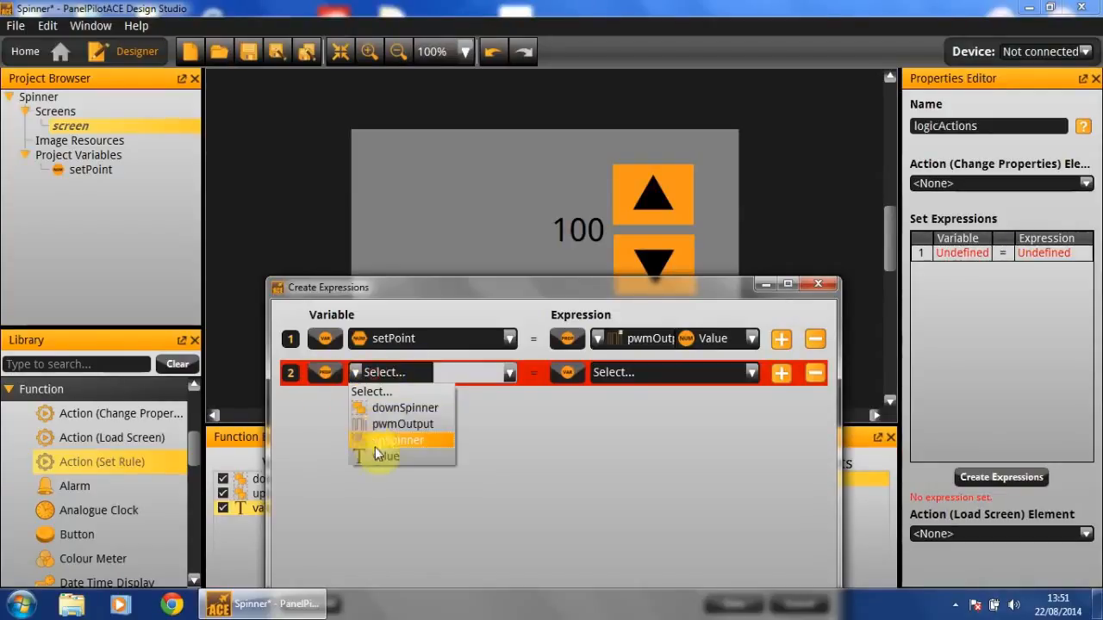
pyautogui.click(386, 456)
pyautogui.click(504, 374)
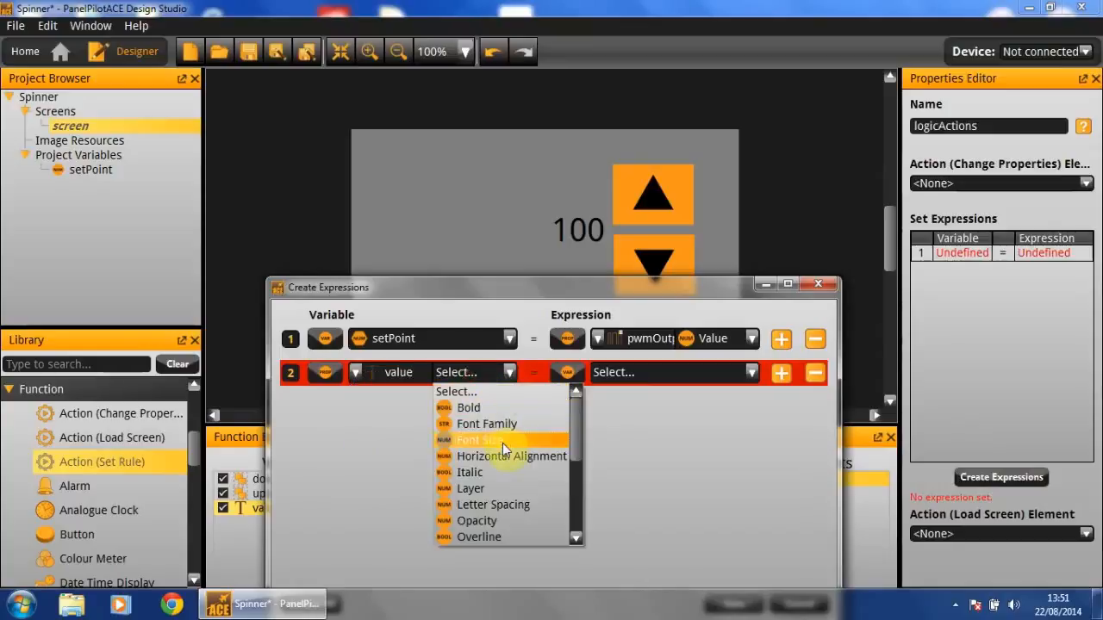
pyautogui.scroll(-2, 503, 443)
pyautogui.click(533, 535)
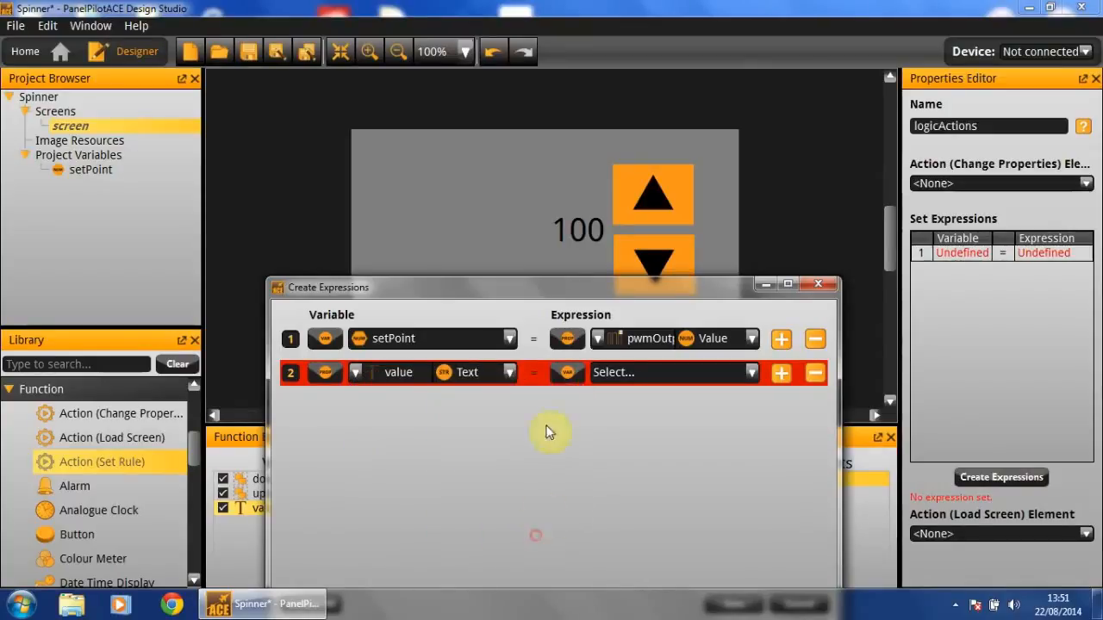
# Set the second row's expression to the setPoint variable and save the expressions
pyautogui.click(578, 375)
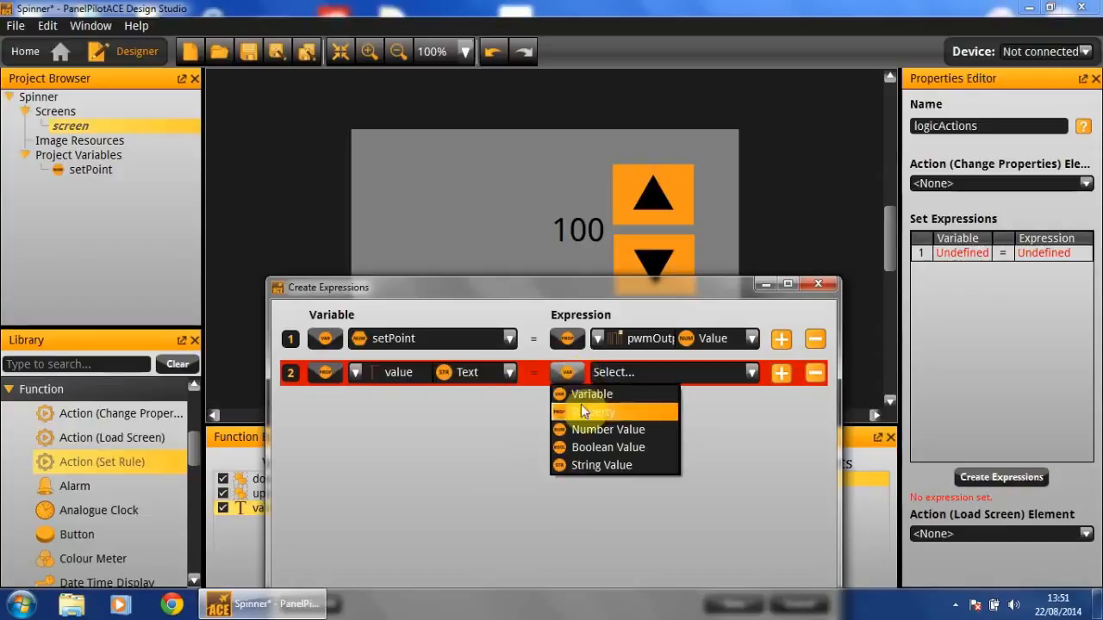
pyautogui.click(585, 396)
pyautogui.click(601, 379)
pyautogui.click(665, 407)
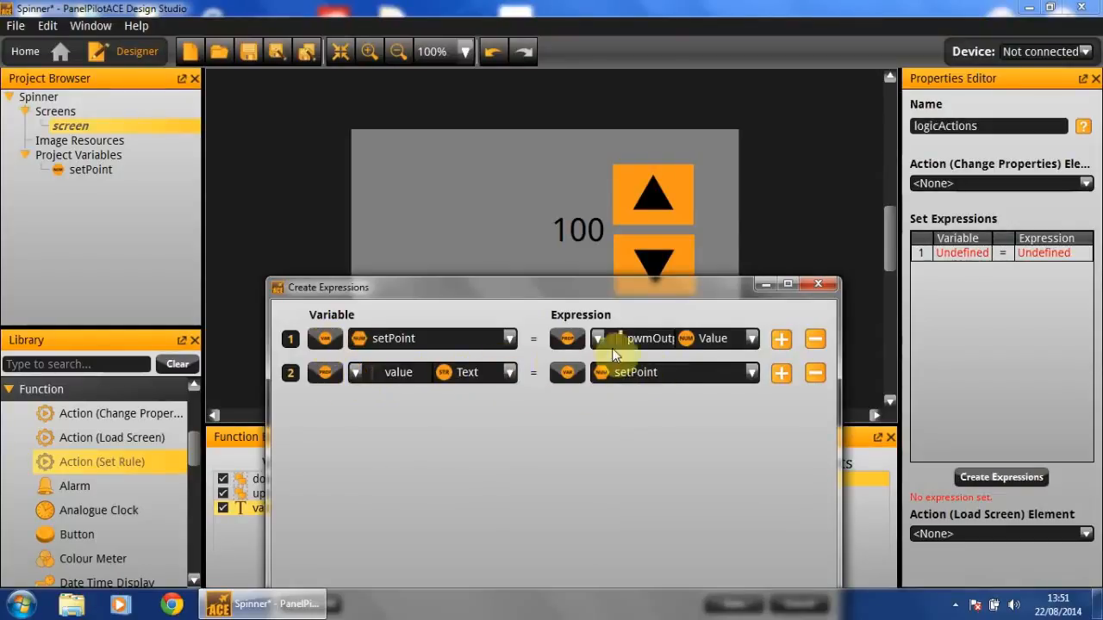
pyautogui.moveTo(716, 285); pyautogui.dragTo(733, 69)
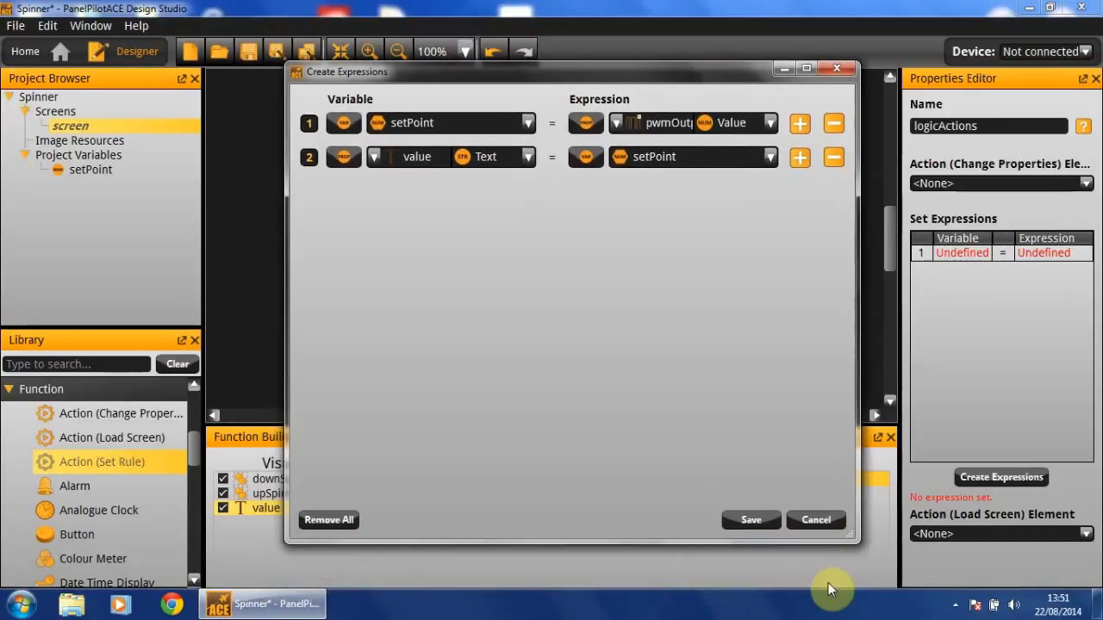
pyautogui.click(761, 523)
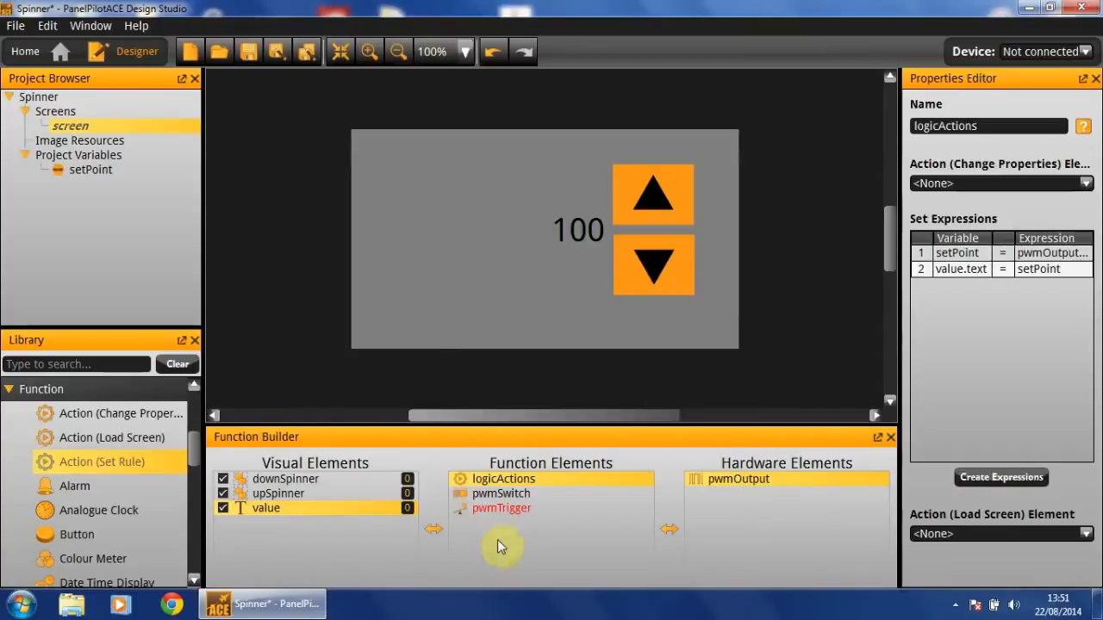
# Set pwmTrigger's action element to the logicActions rule
pyautogui.click(509, 509)
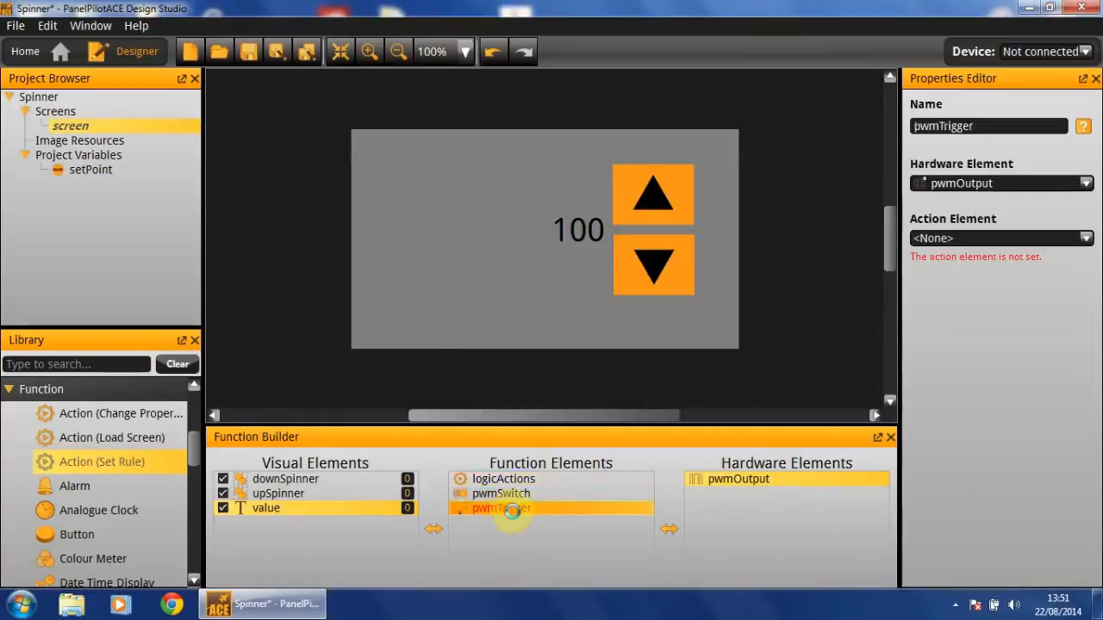
pyautogui.click(999, 240)
pyautogui.click(998, 265)
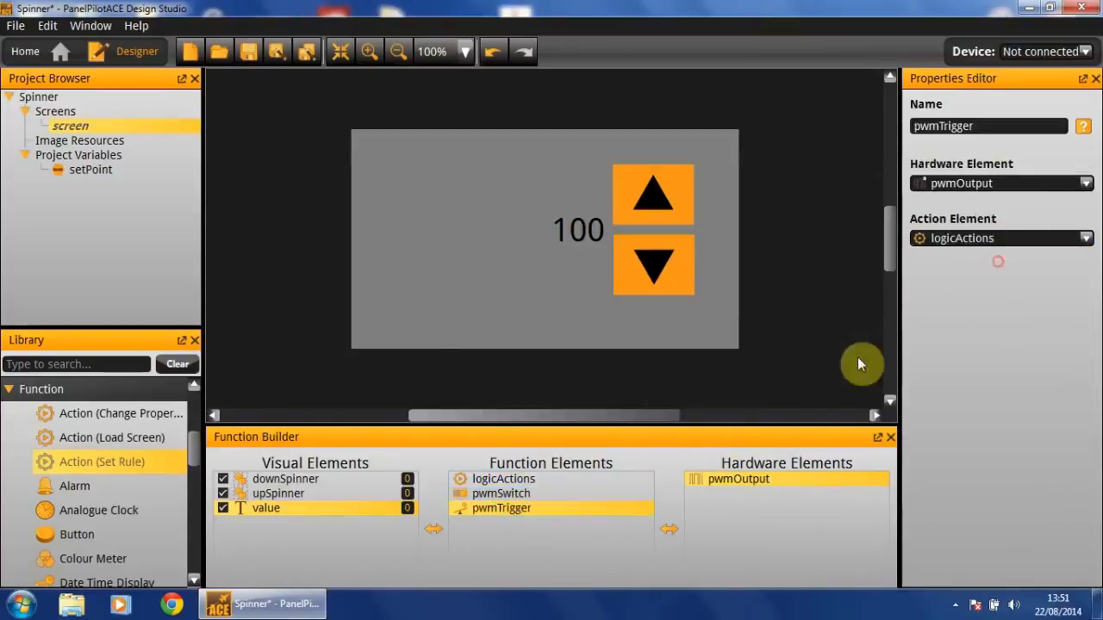
# Rename the logicActions rule to pwmAction
pyautogui.click(579, 480)
pyautogui.click(996, 126)
pyautogui.doubleClick(996, 126)
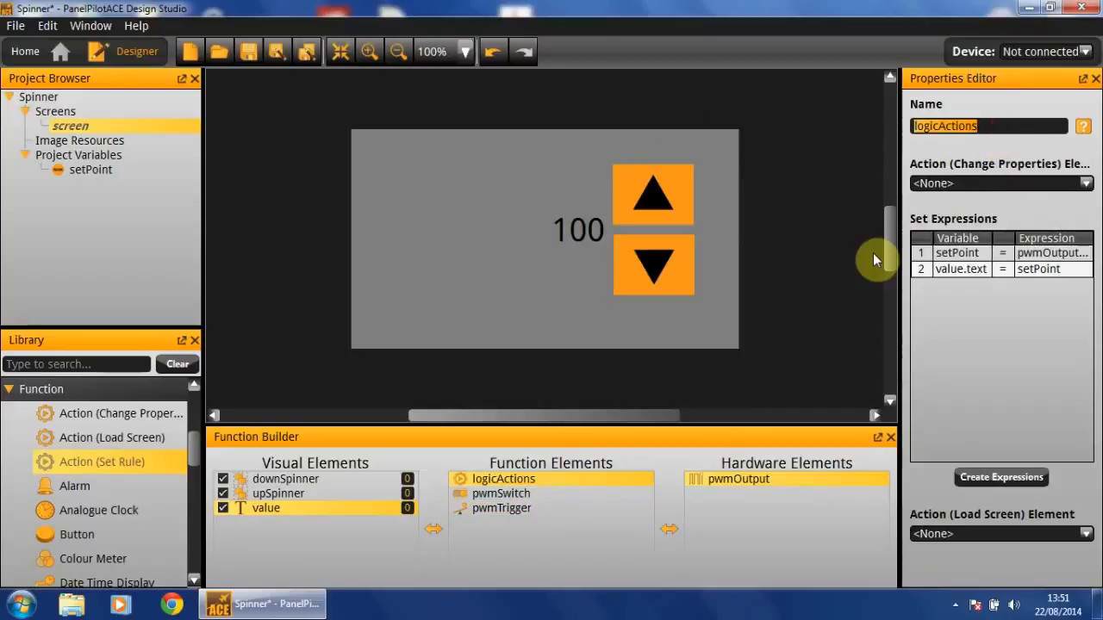
pyautogui.write('pwmAction')
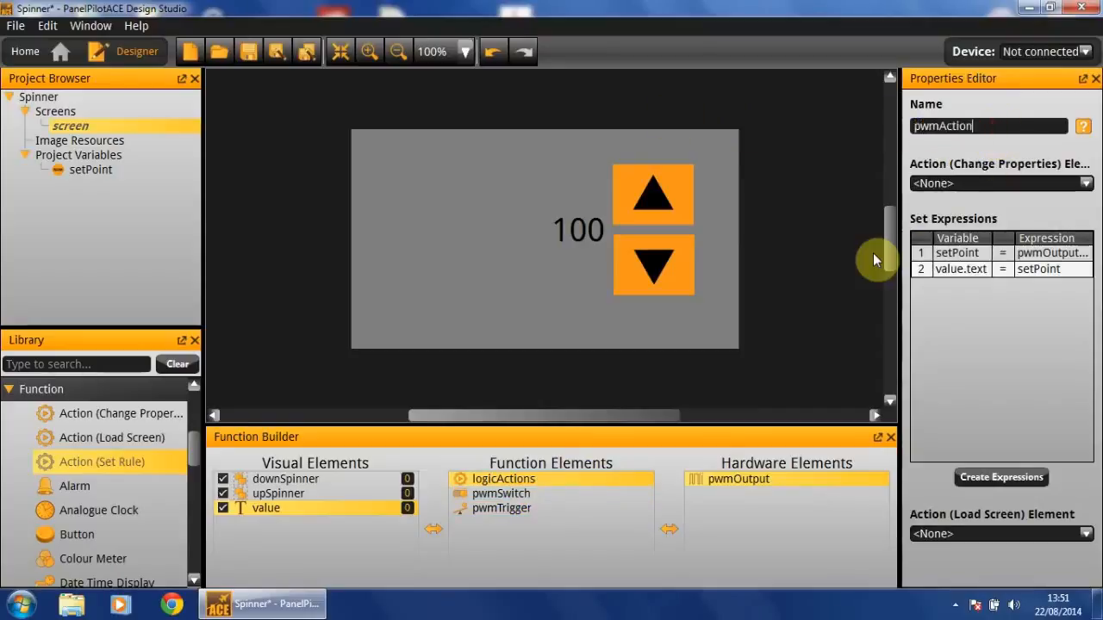
pyautogui.press('Return')
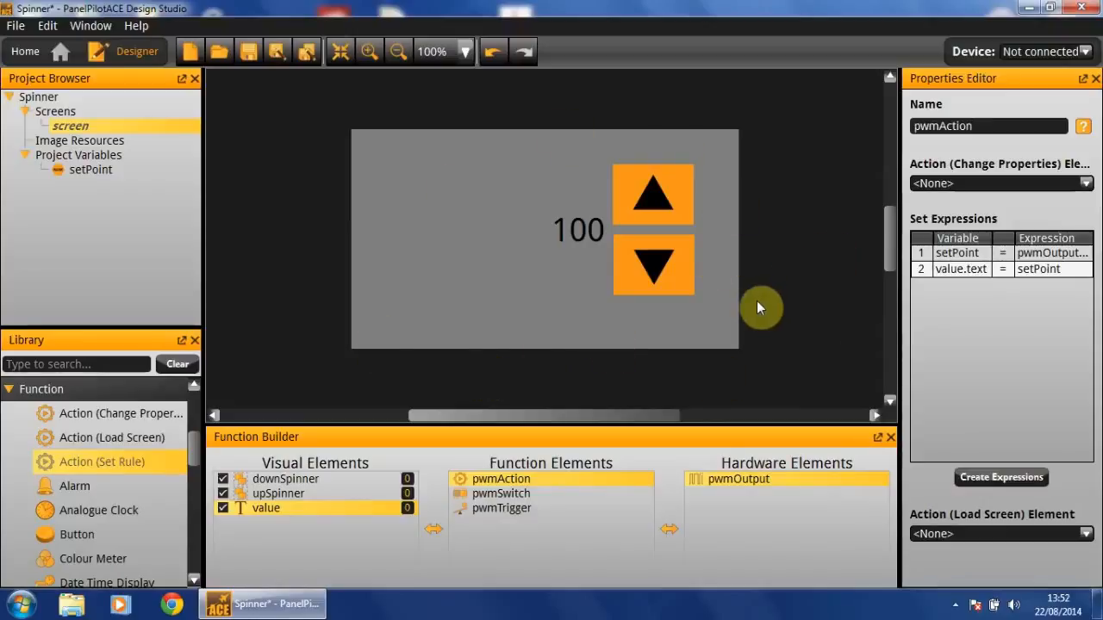
# Run the emulator and test the spinner by pressing its up and down arrow buttons
pyautogui.press('F5')
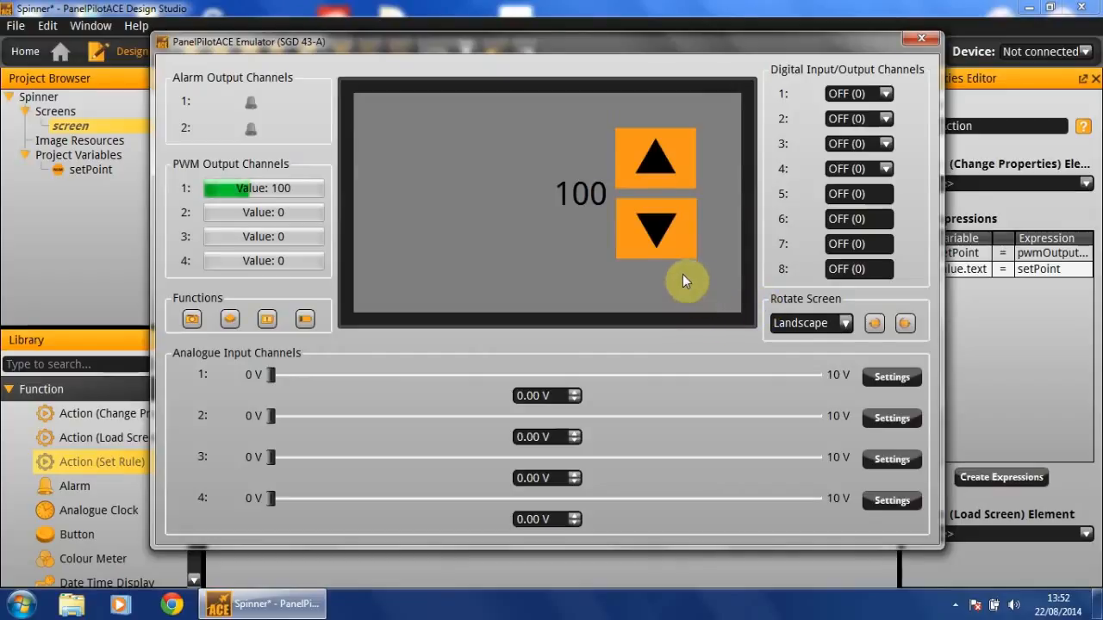
pyautogui.click(671, 229)
pyautogui.click(672, 228)
pyautogui.click(671, 228)
pyautogui.click(672, 229)
pyautogui.click(671, 228)
pyautogui.click(651, 140)
pyautogui.click(650, 137)
pyautogui.click(650, 136)
pyautogui.click(650, 136)
pyautogui.click(650, 136)
pyautogui.click(650, 138)
pyautogui.click(652, 143)
pyautogui.click(655, 149)
pyautogui.click(655, 149)
pyautogui.click(654, 149)
pyautogui.click(686, 245)
pyautogui.click(686, 246)
pyautogui.click(664, 158)
pyautogui.click(662, 227)
pyautogui.click(662, 227)
pyautogui.click(671, 163)
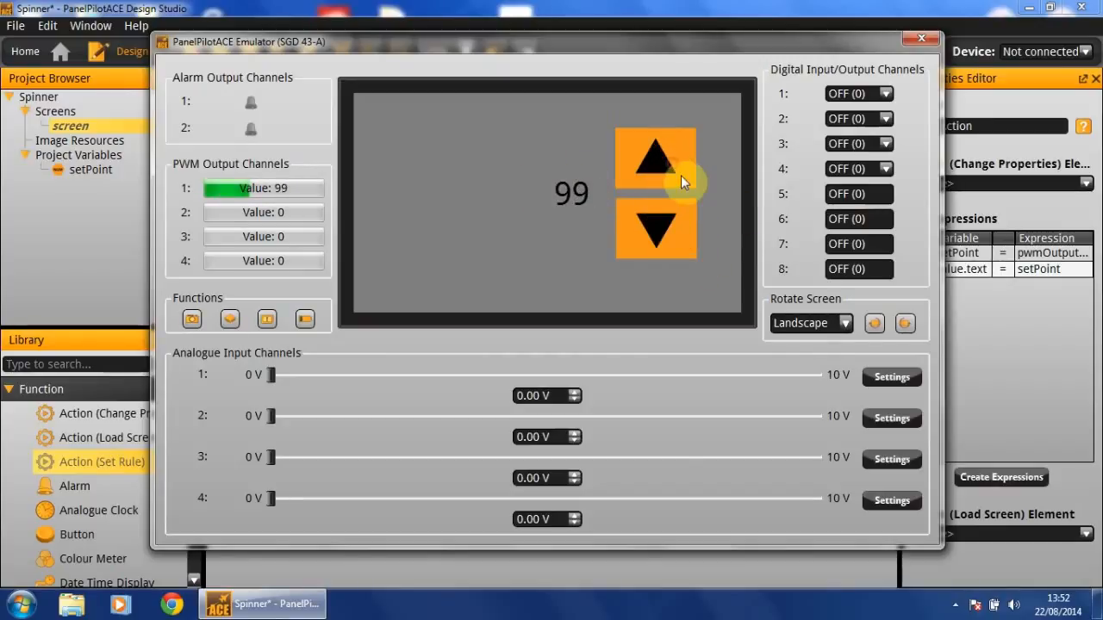